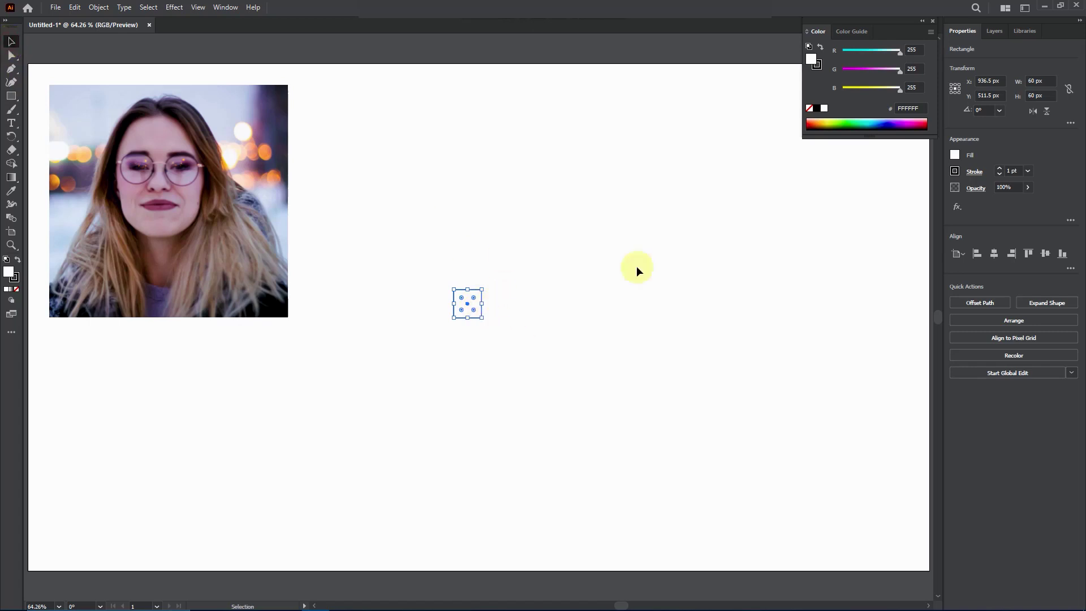
Set the small square's stroke colour to the pink swatch
left_click(954, 172)
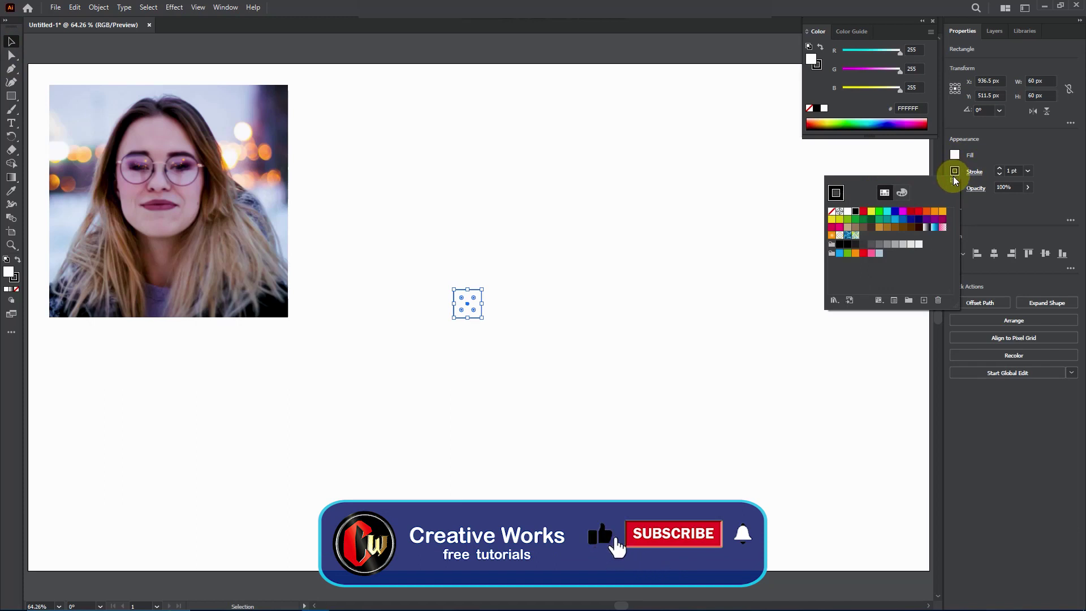
left_click(871, 254)
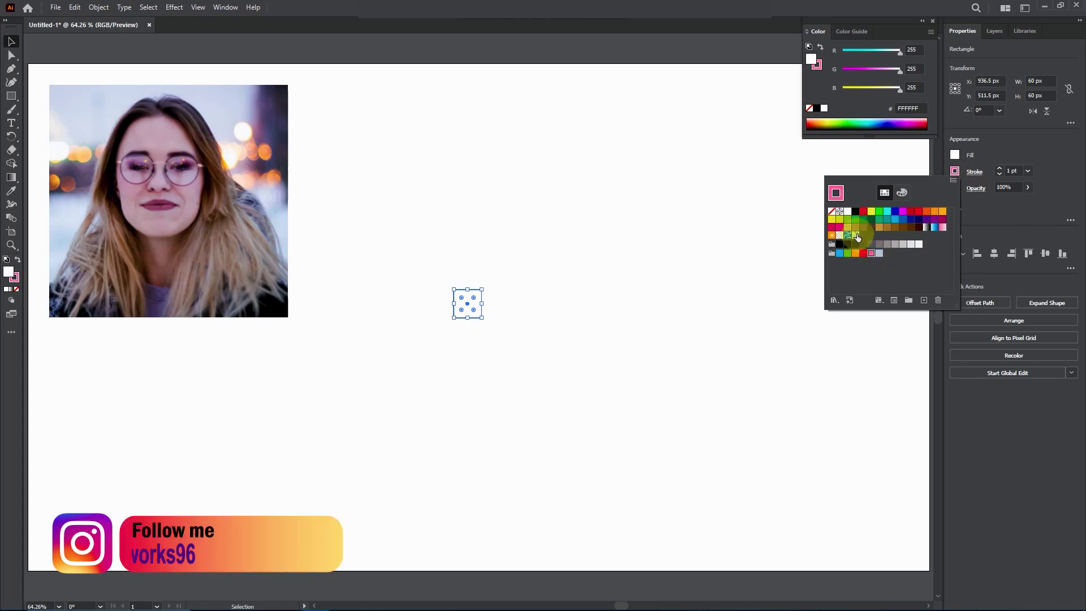
left_click(991, 205)
left_click(480, 310)
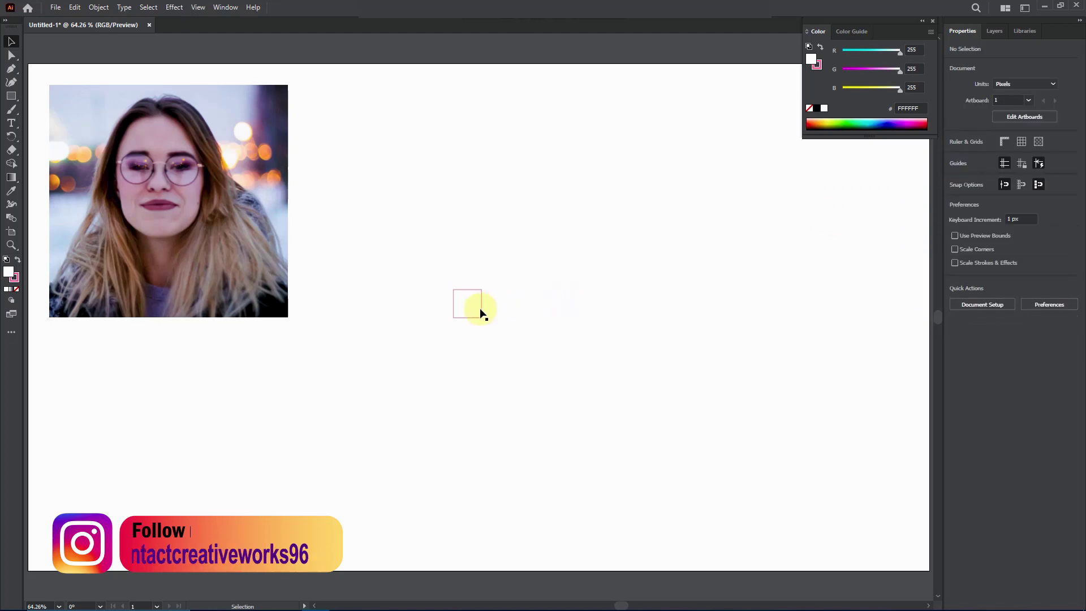
Copy the square diagonally down to the right so the corners touch, and repeat the copy to make a chain of six squares
scroll(480, 311, "up", 3)
scroll(404, 317, "down", 2)
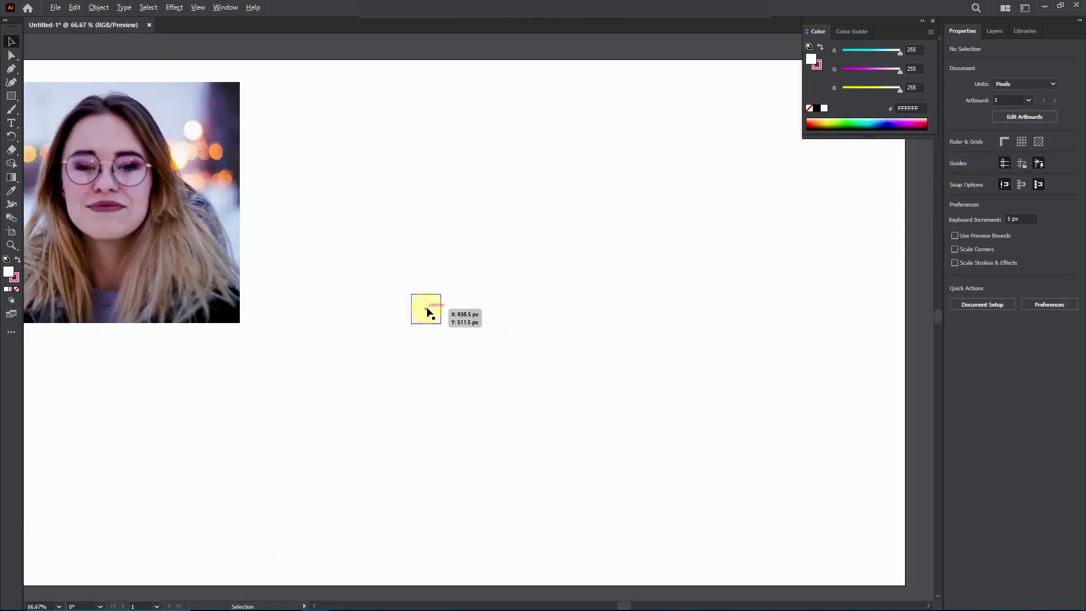
scroll(427, 311, "up", 3)
left_click_drag(333, 230, 399, 295)
key("ctrl+d")
key("ctrl+d")
key("ctrl+d")
key("ctrl+d")
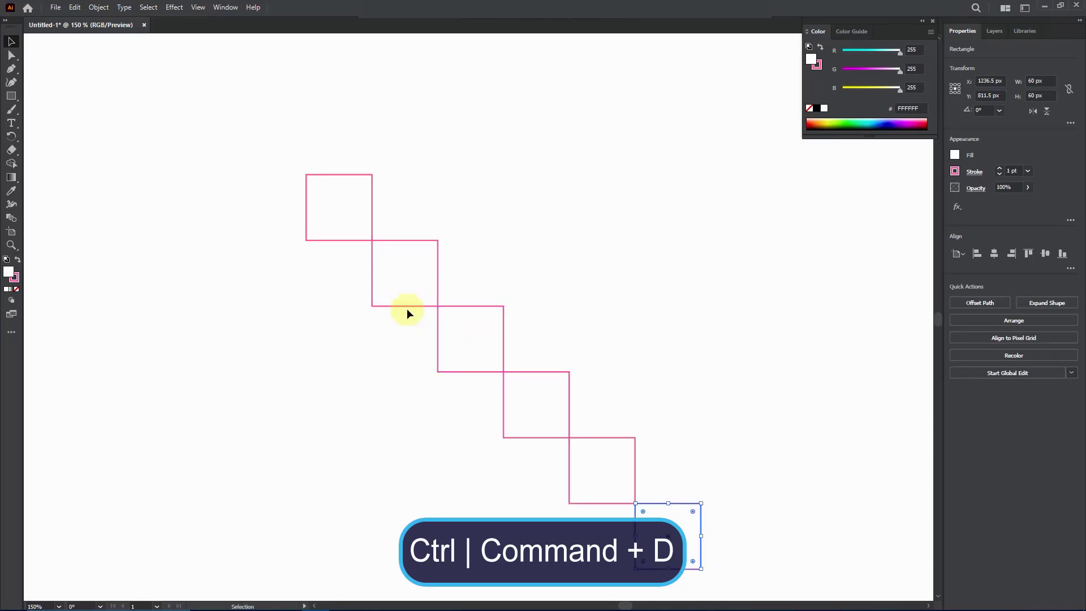
scroll(405, 310, "down", 2)
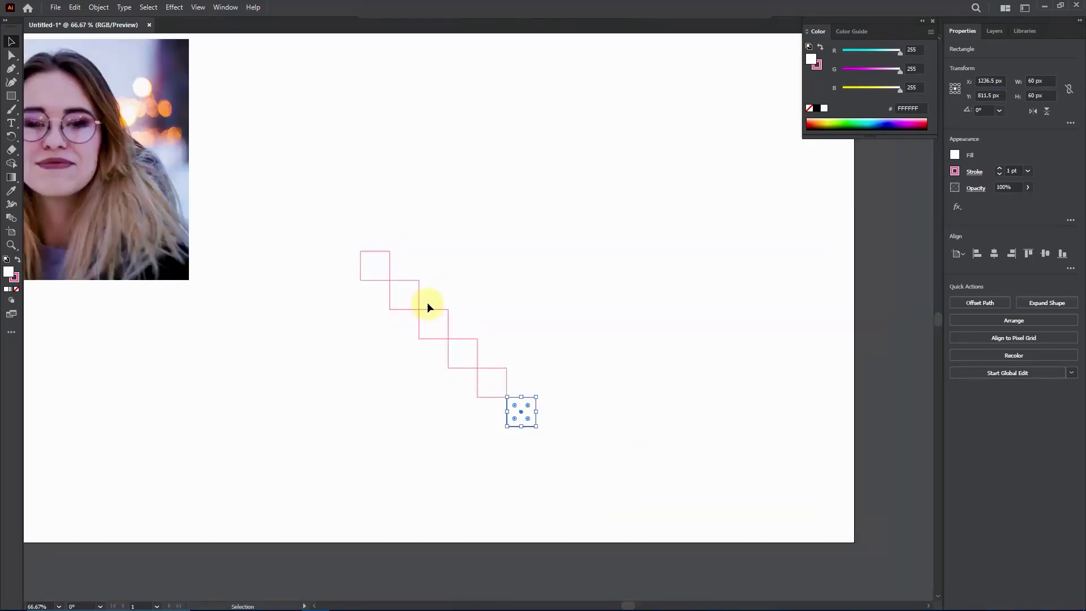
left_click_drag(352, 218, 545, 448)
scroll(444, 306, "up", 2)
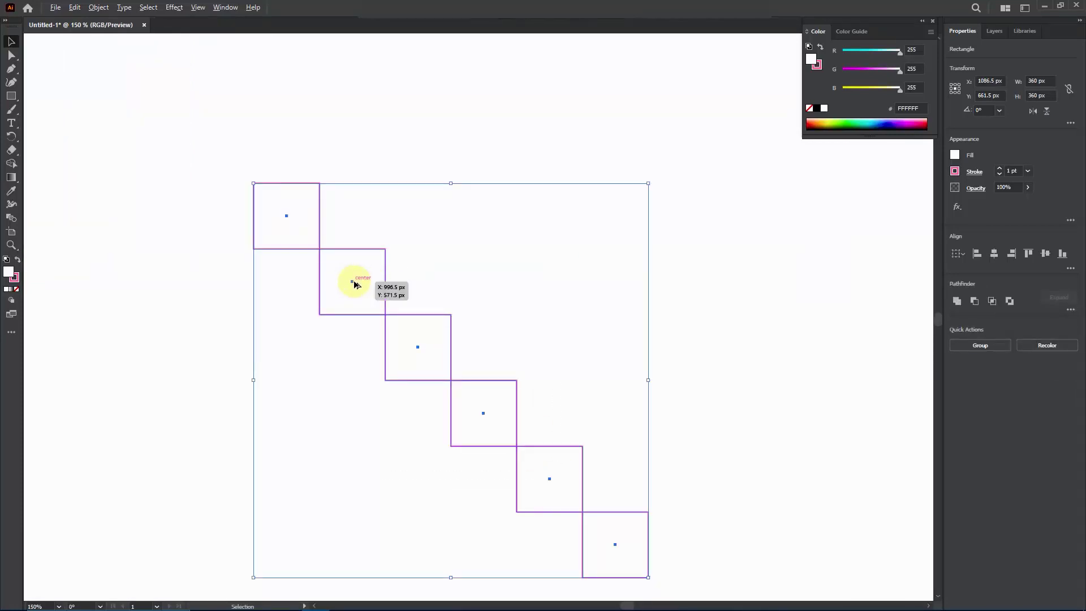
left_click(191, 234)
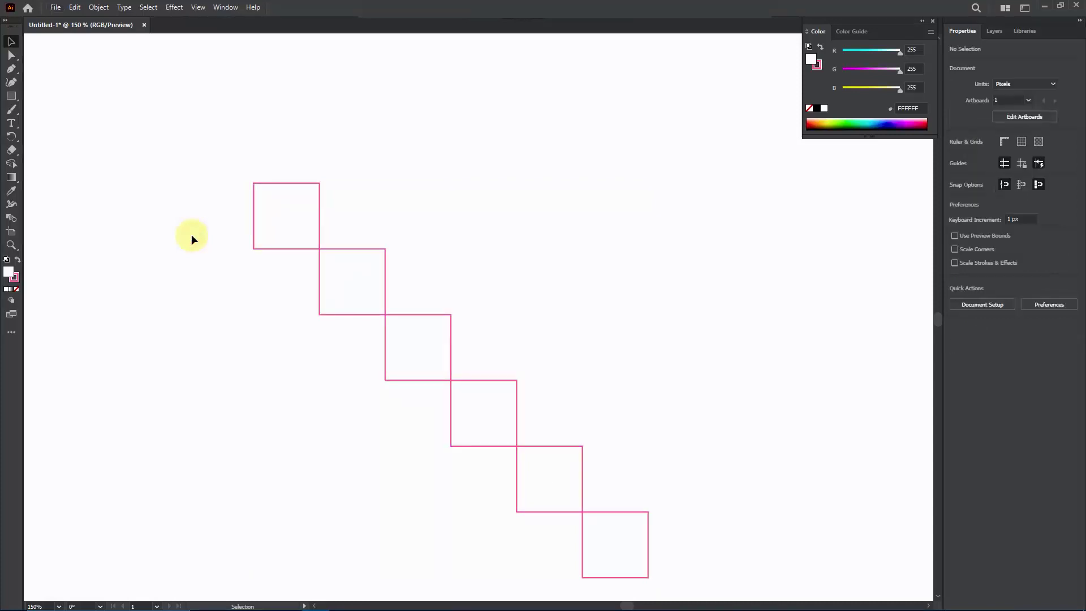
Draw a 45° line across the second square, from its lower-left corner to its upper-right corner
left_click_drag(12, 97, 43, 106)
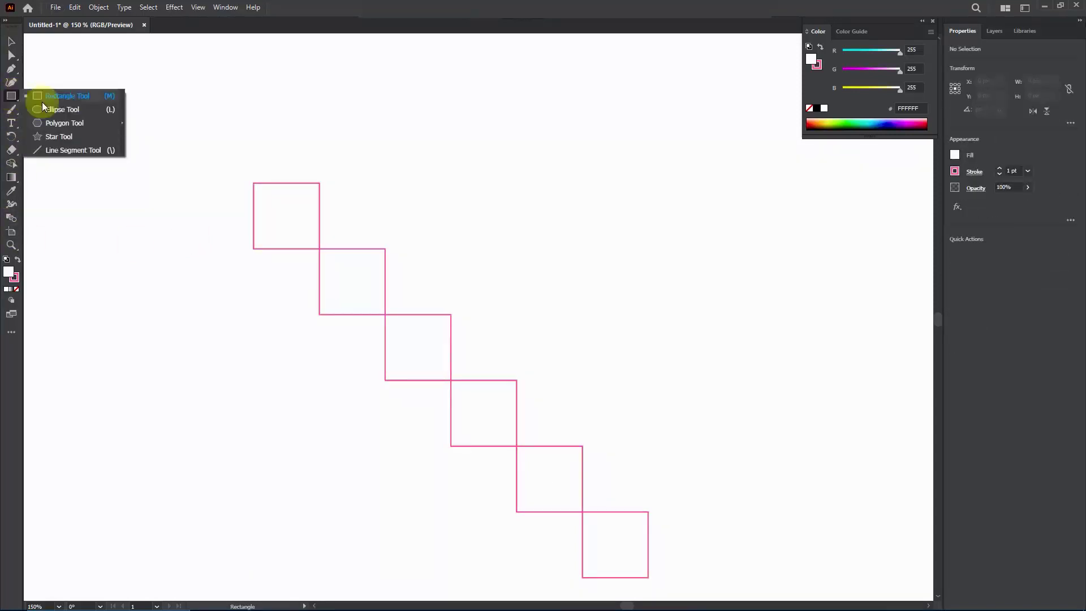
left_click(65, 150)
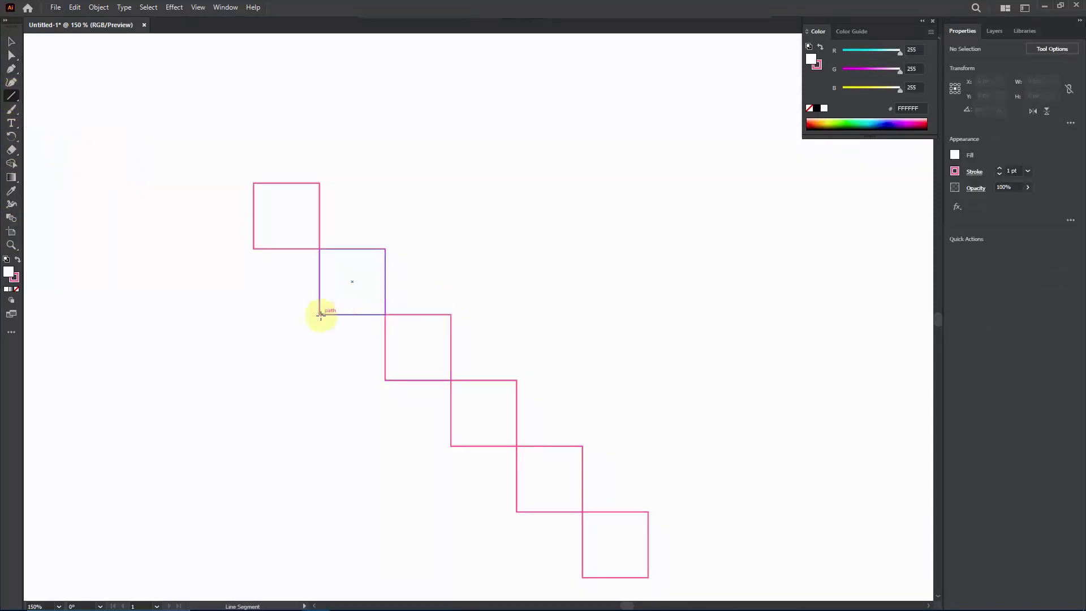
left_click_drag(318, 315, 385, 248)
Extend both ends of the diagonal line at 45° well past the squares, to about 406 px wide and 406 px high
left_click(11, 41)
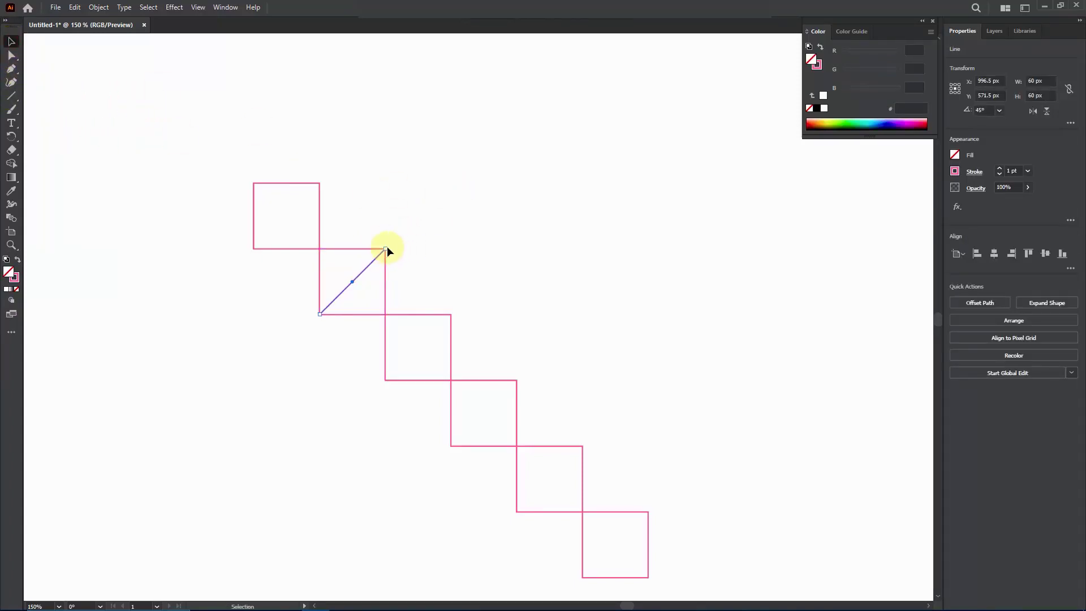
left_click_drag(385, 247, 564, 67)
left_click_drag(321, 313, 148, 541)
scroll(306, 444, "down", 2)
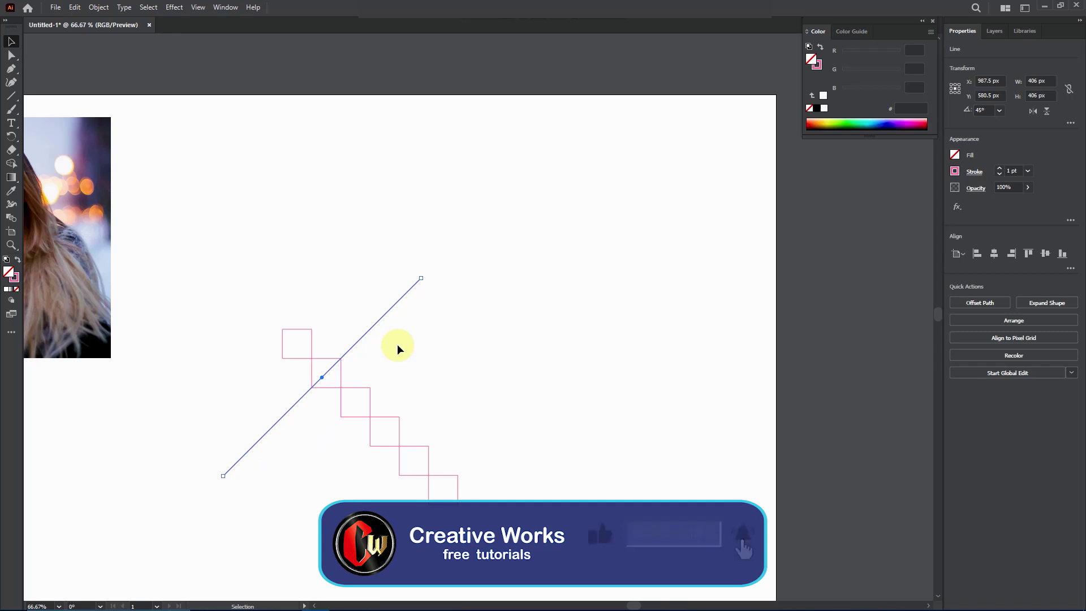
Convert the extended diagonal line into a guide
left_click(198, 8)
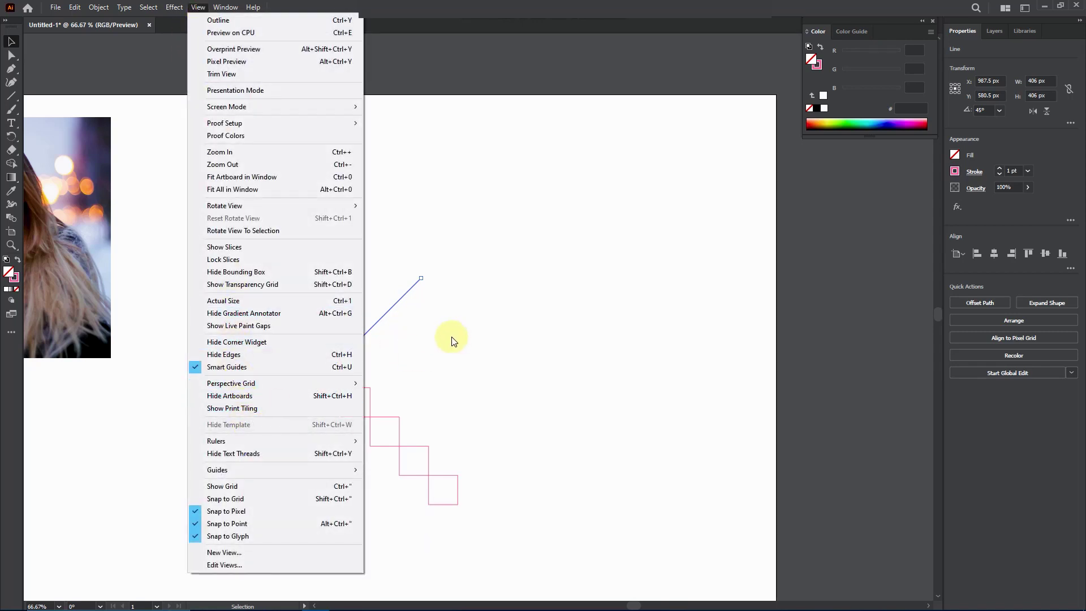
mouse_move(356, 470)
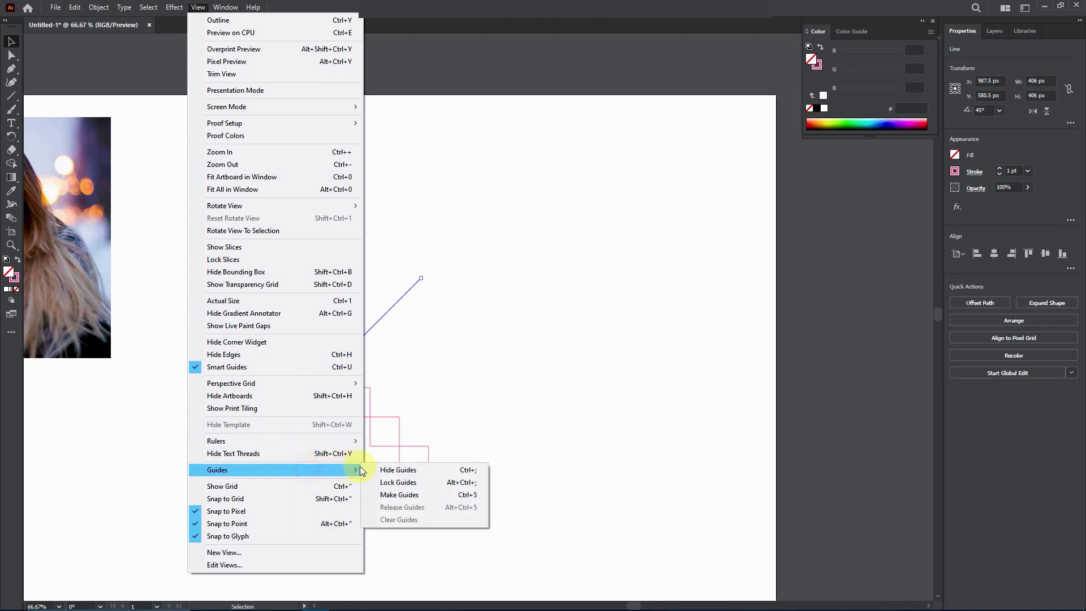
left_click(384, 495)
left_click(401, 331)
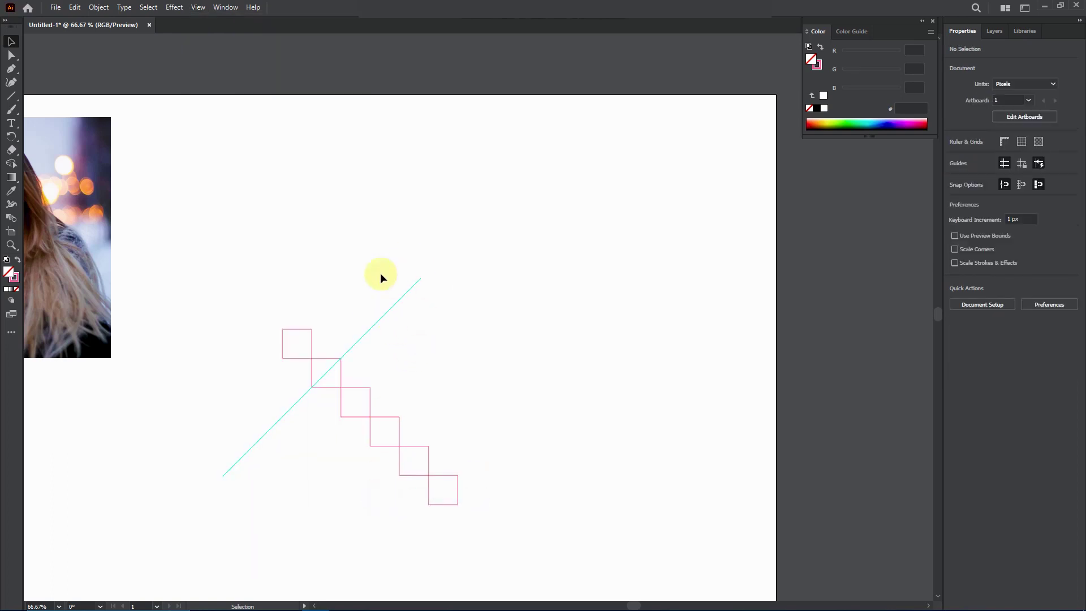
Lock the guides so the diagonal guide stays fixed
left_click_drag(386, 250, 379, 236)
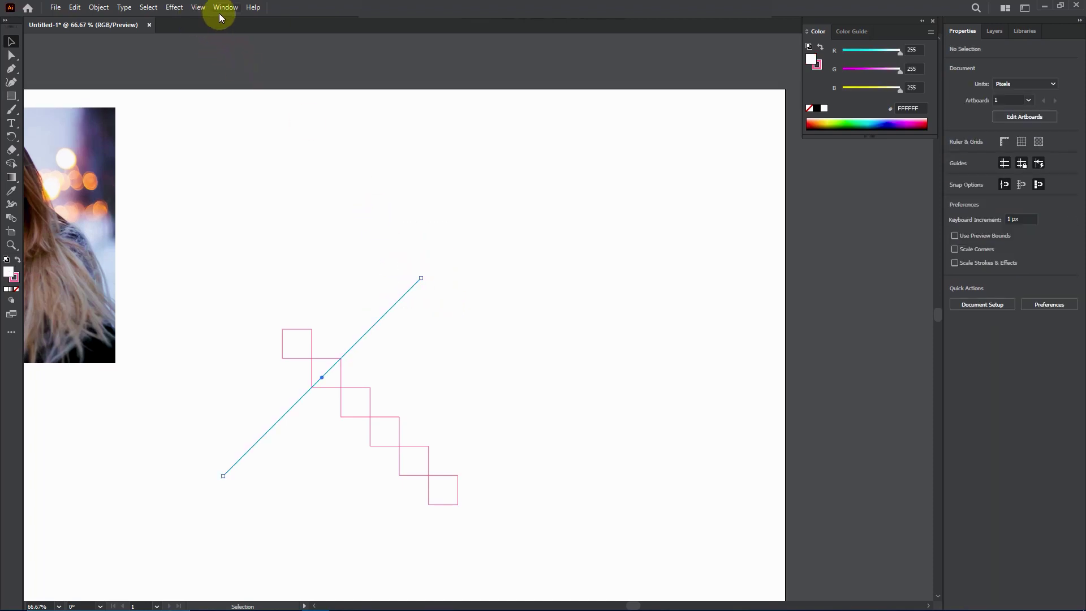
left_click(199, 8)
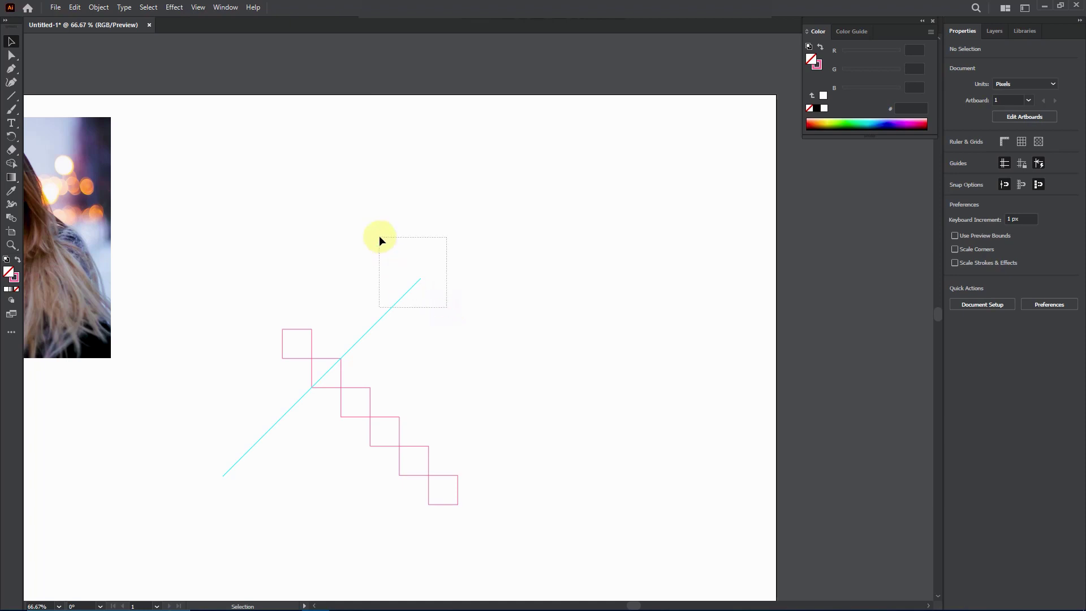
left_click_drag(379, 237, 379, 236)
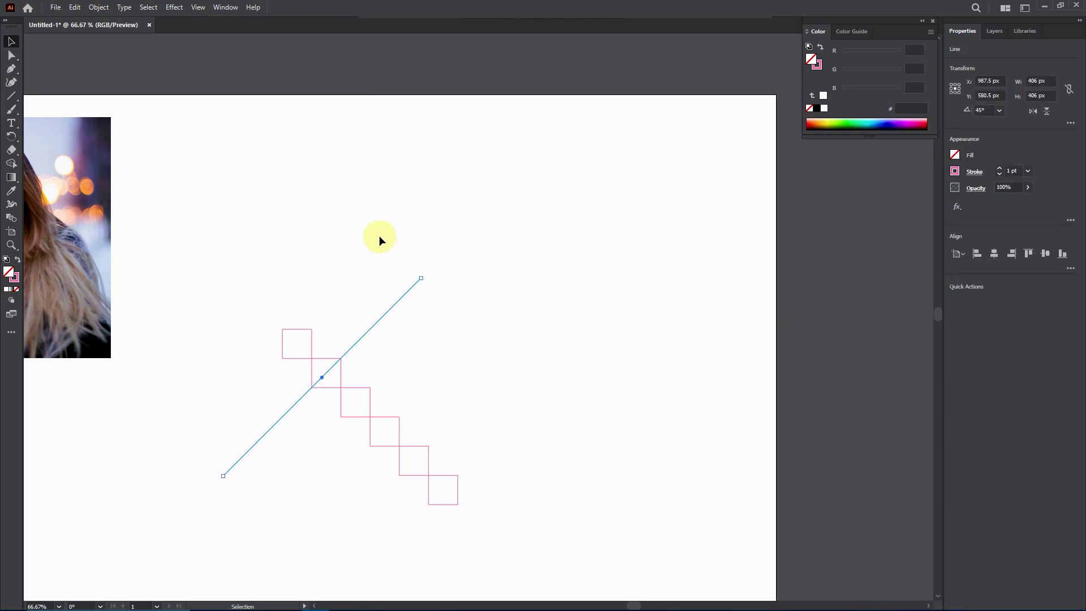
left_click(198, 7)
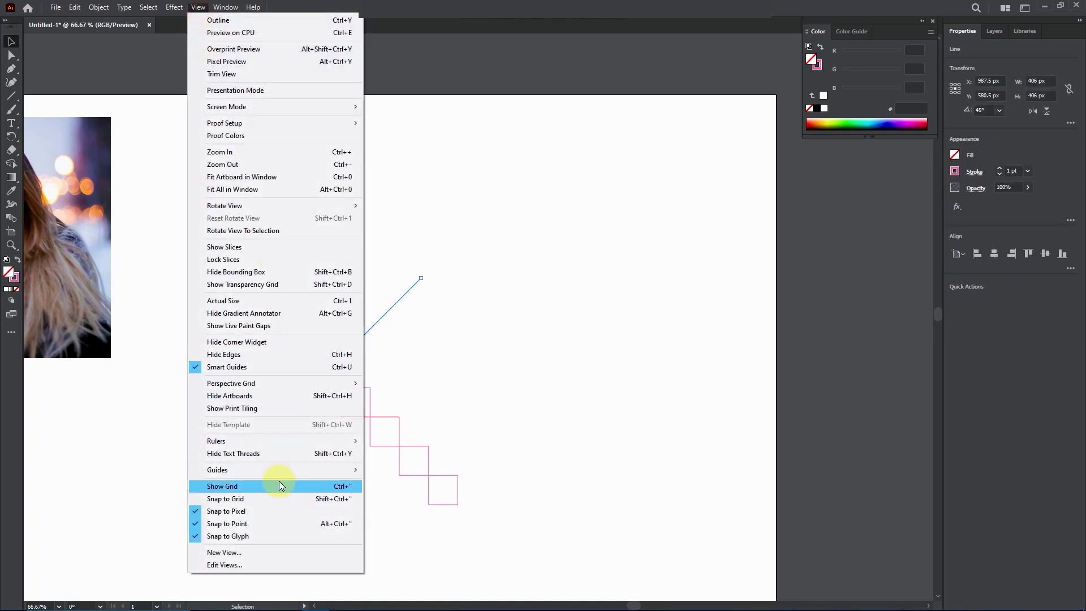
mouse_move(283, 469)
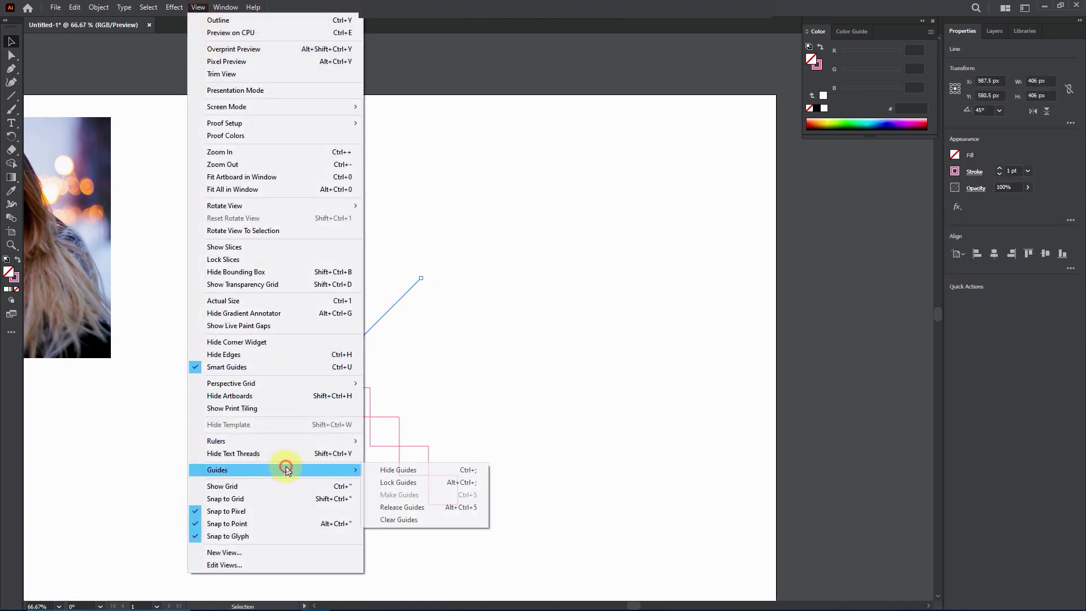
left_click(398, 482)
Copy the chain of six squares up and to the right along the guide, offset 60 px horizontally and vertically
key("ctrl+1")
left_click_drag(221, 251, 546, 584)
key("alt+shift")
left_click_drag(369, 391, 423, 359)
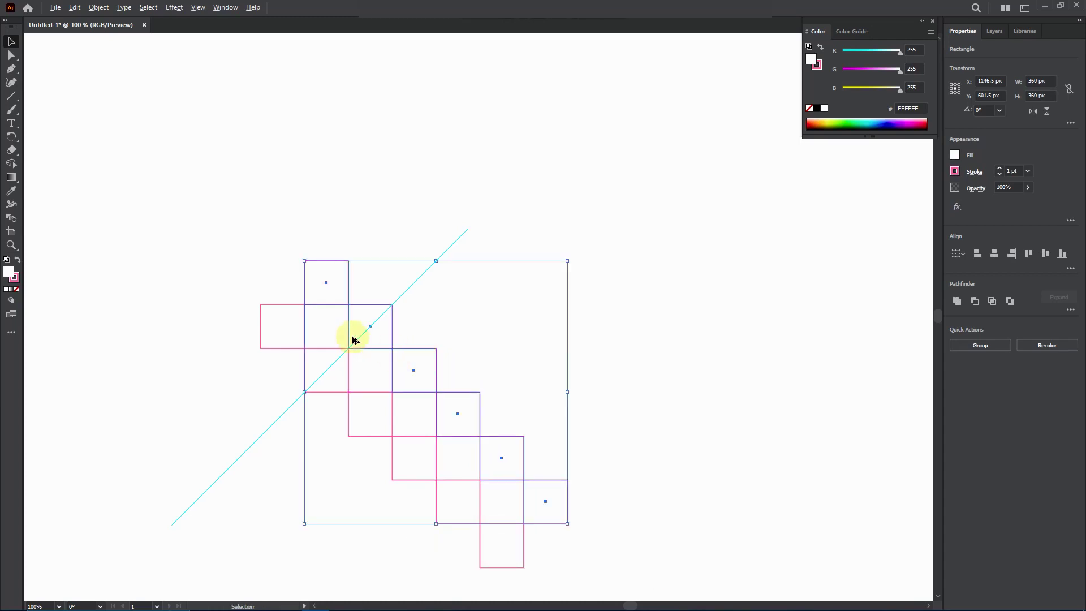
Move the copied chain along the guide to X 1164 px, Y 644 px, leaving a narrow even gap to the original chain
scroll(354, 340, "up", 2)
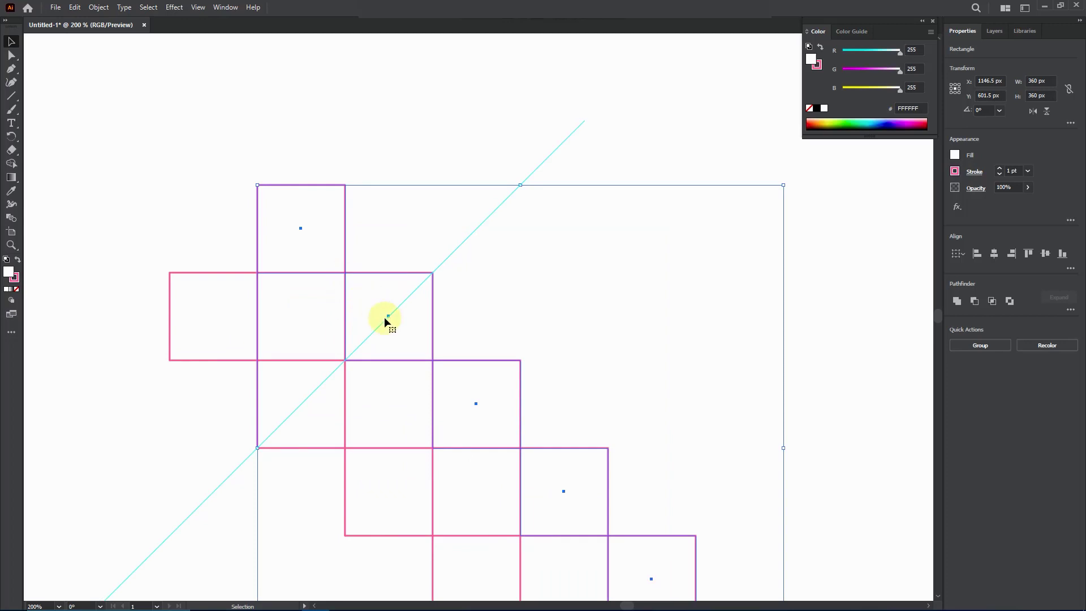
left_click_drag(431, 358, 460, 412)
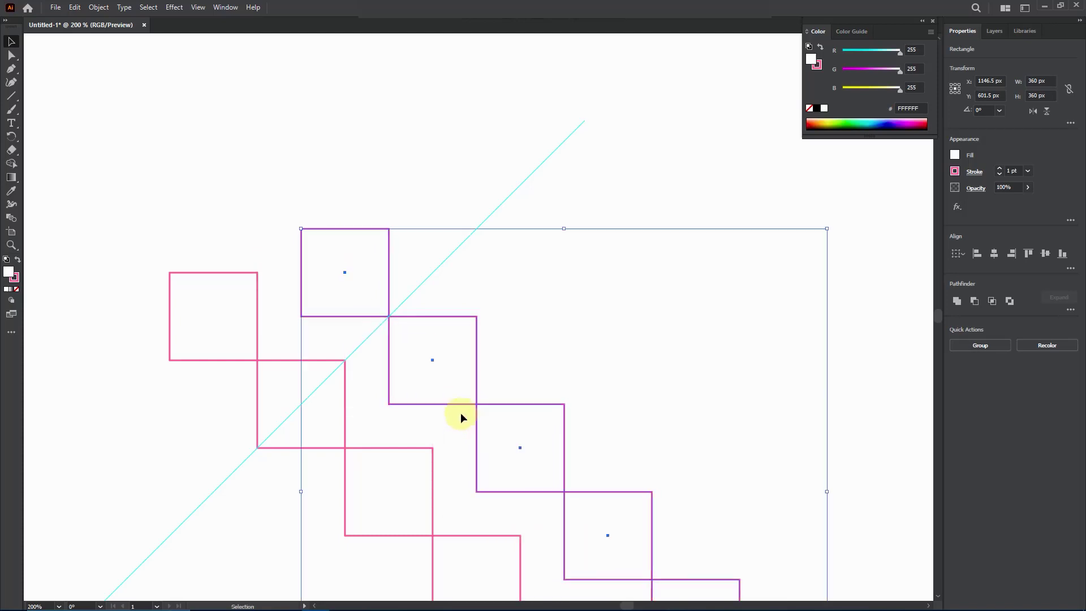
left_click_drag(433, 362, 410, 382)
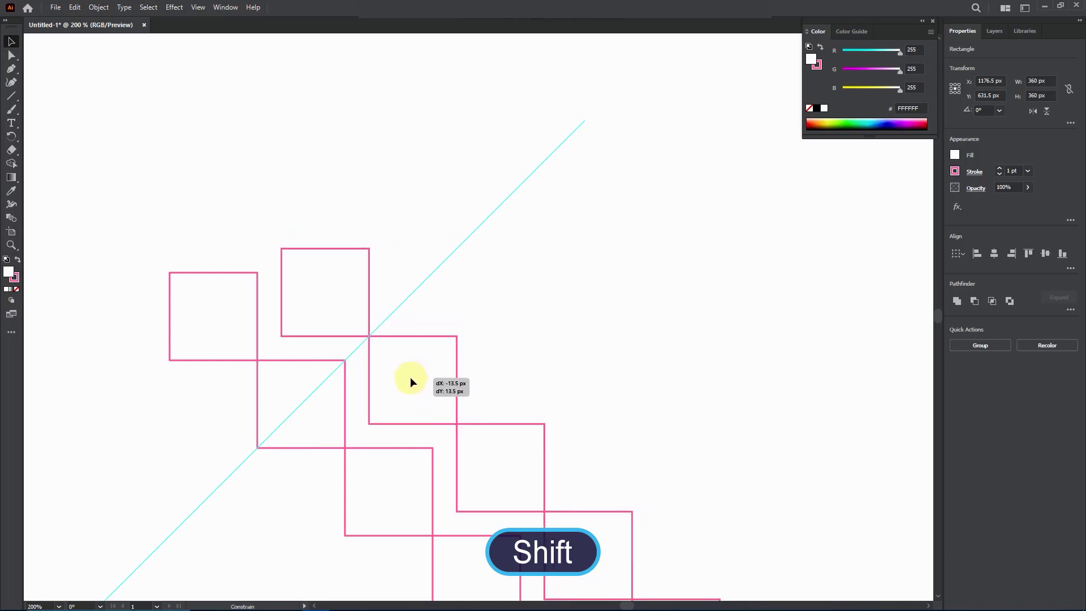
left_click_drag(409, 377, 412, 376)
Select both chains and copy them up along the guide by 97.5 px horizontally and -97.5 px vertically, keeping the same gap
scroll(287, 345, "down", 1)
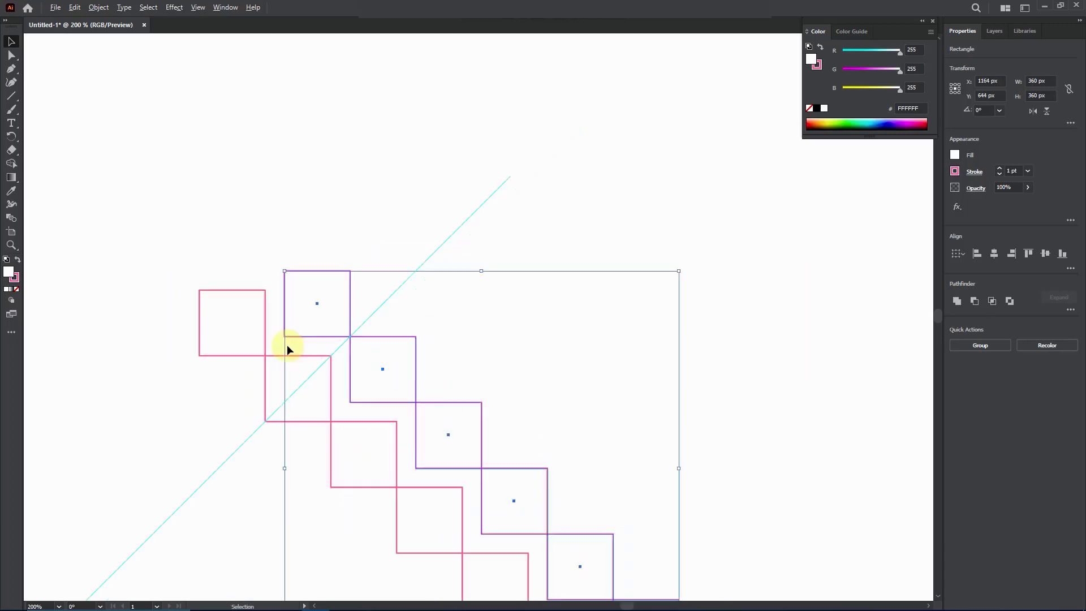
scroll(287, 344, "down", 3)
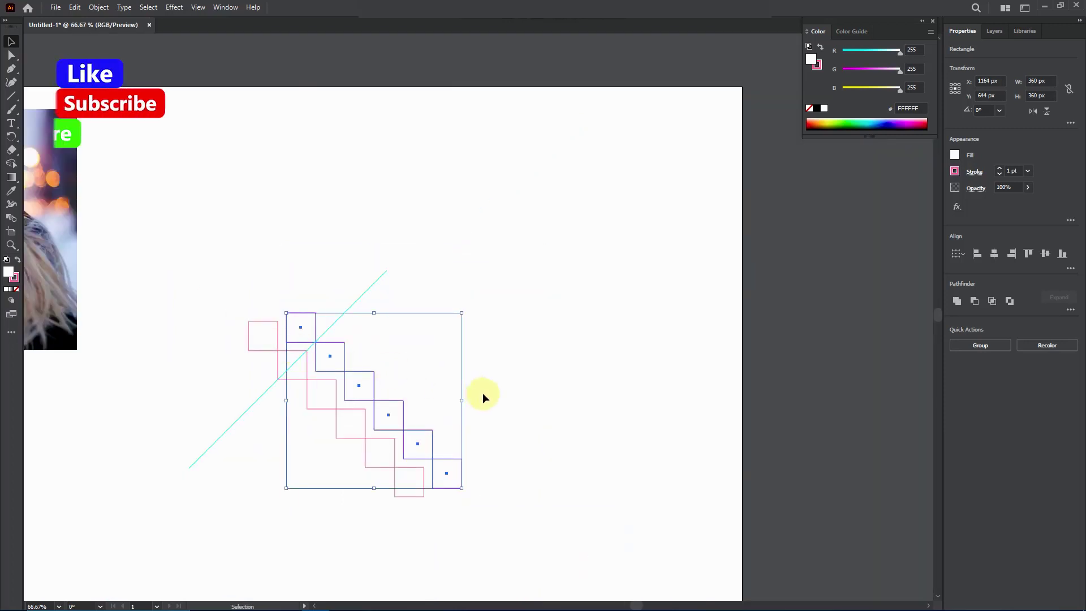
left_click_drag(223, 286, 484, 549)
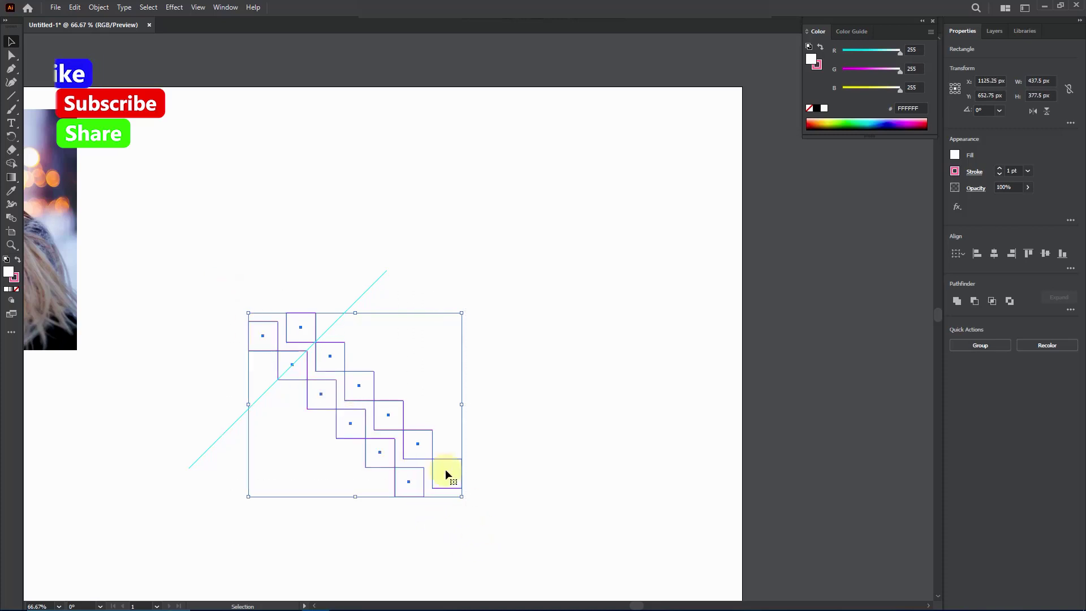
scroll(327, 347, "up", 1)
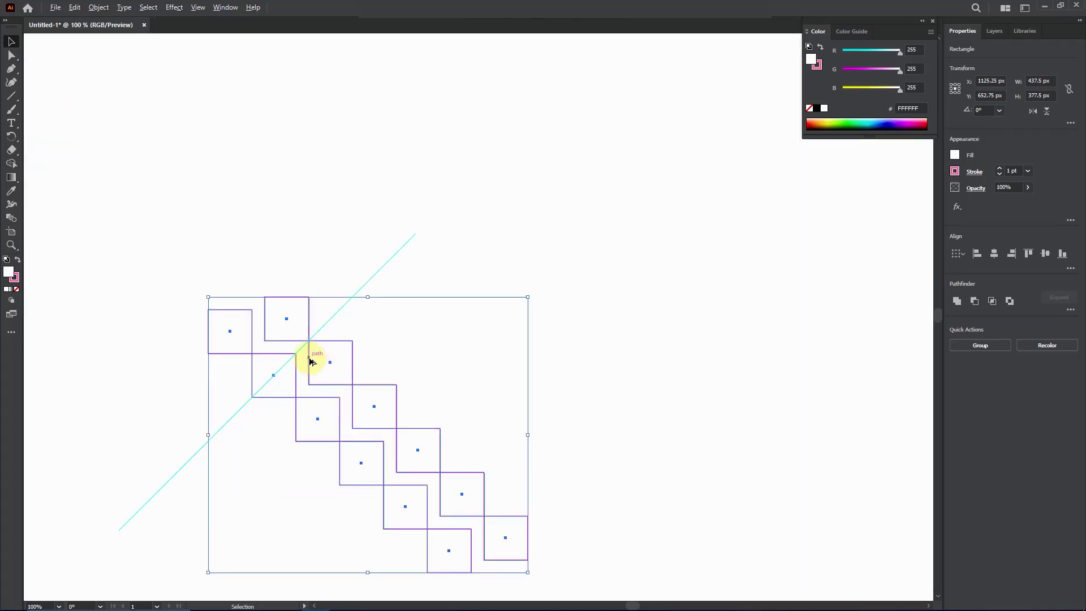
left_click_drag(310, 361, 387, 300)
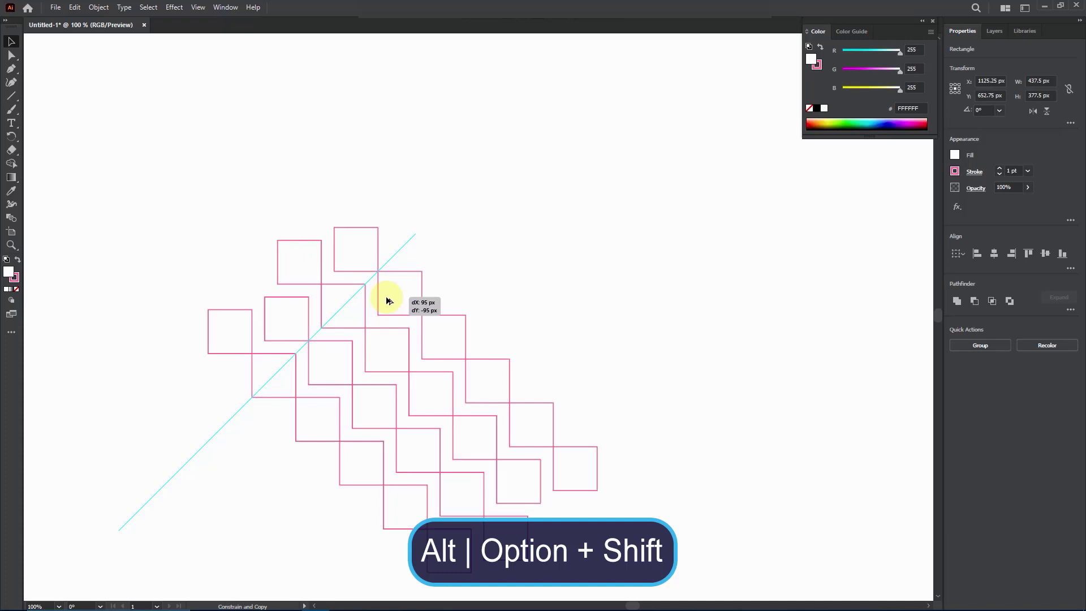
left_click_drag(387, 301, 388, 299)
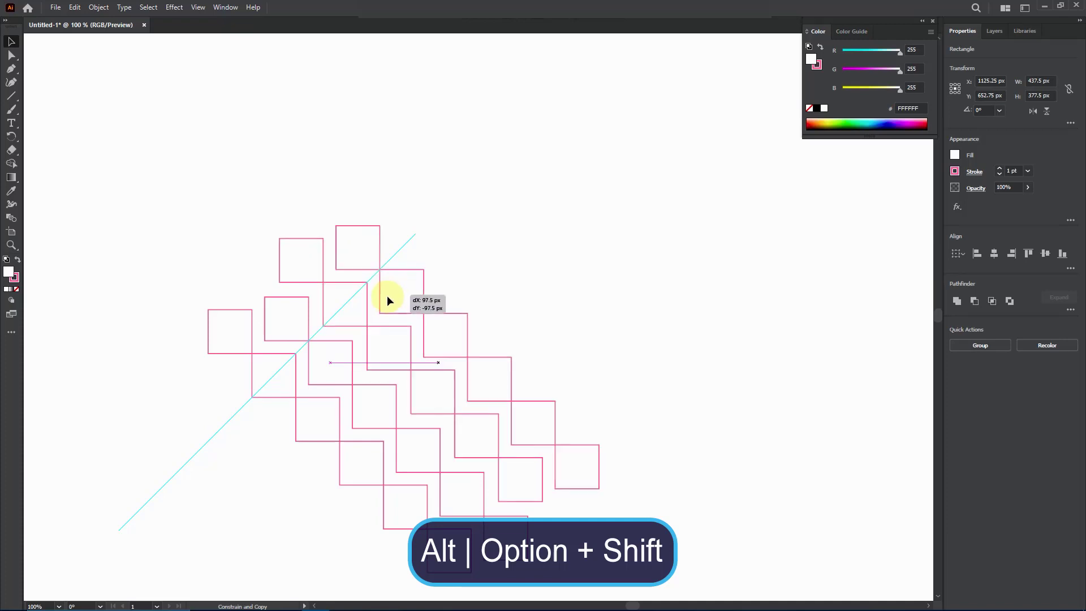
left_click_drag(388, 300, 388, 300)
Repeat the diagonal copy of the double chain twice more to complete four pairs, and deselect everything
key("ctrl+d")
key("ctrl+d")
key("v")
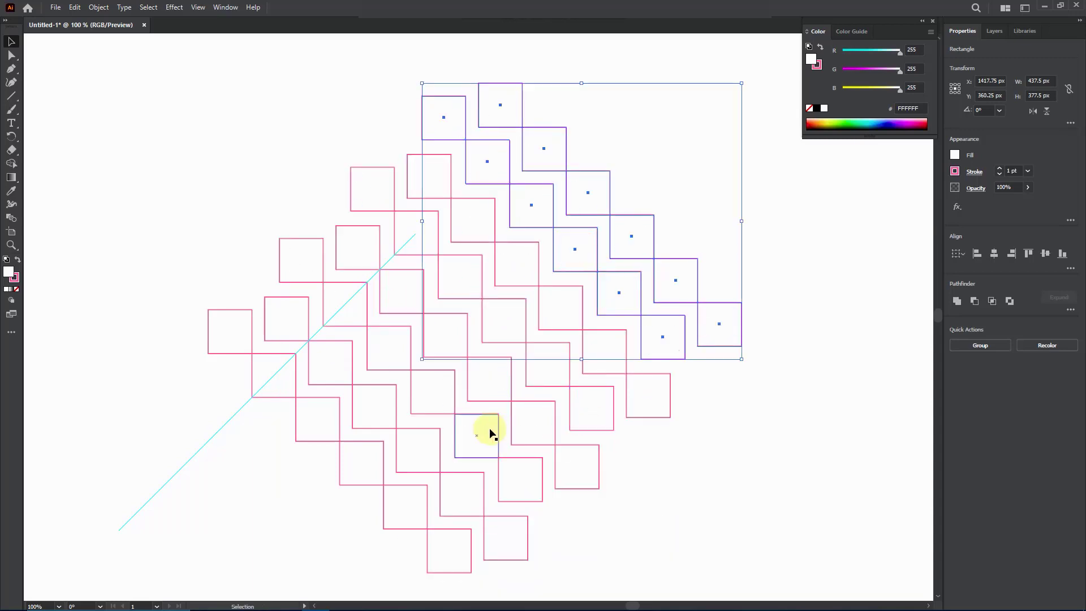
scroll(490, 431, "down", 2)
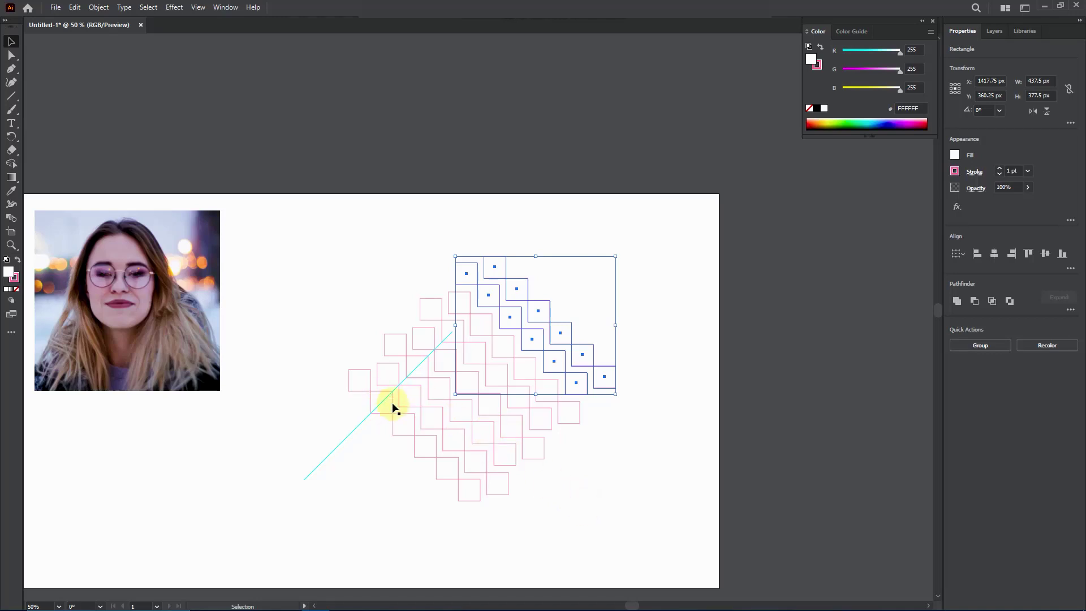
left_click(603, 508)
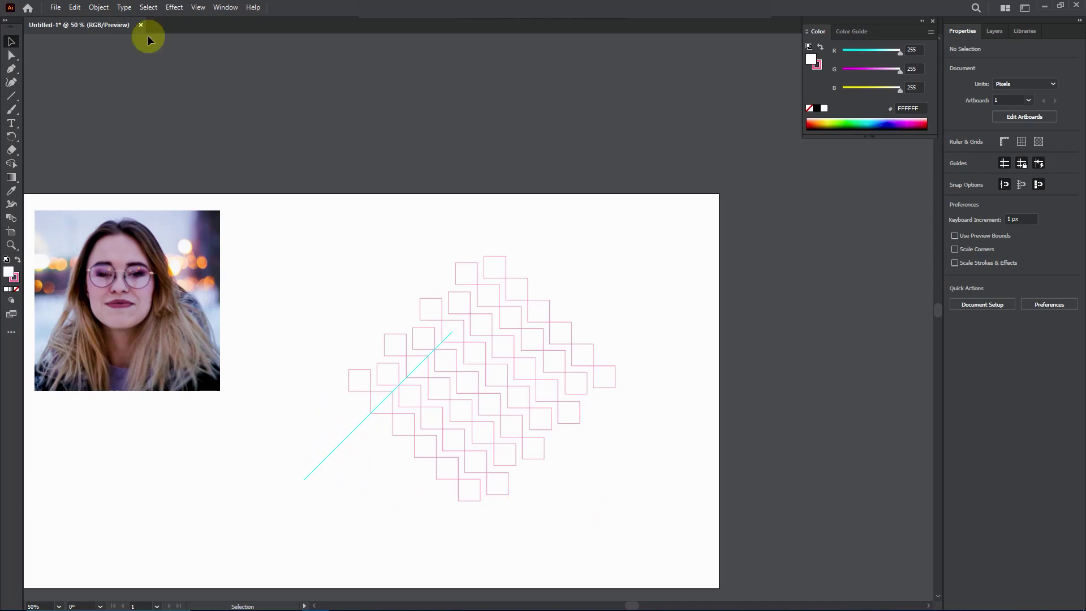
Clear all guides from the document, removing the 45° guide line across the squares
left_click(198, 8)
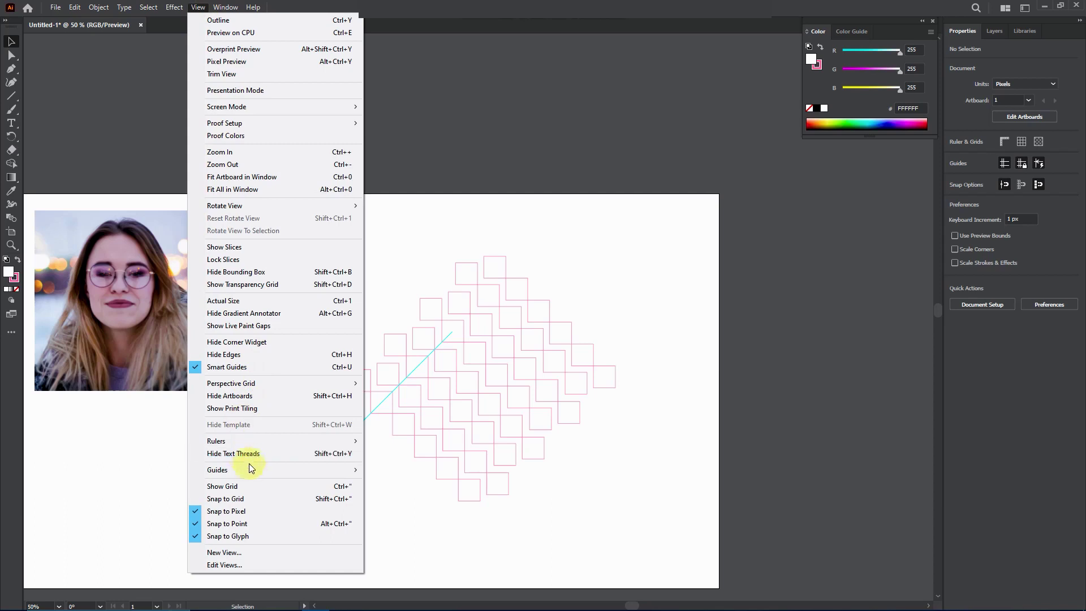
mouse_move(251, 470)
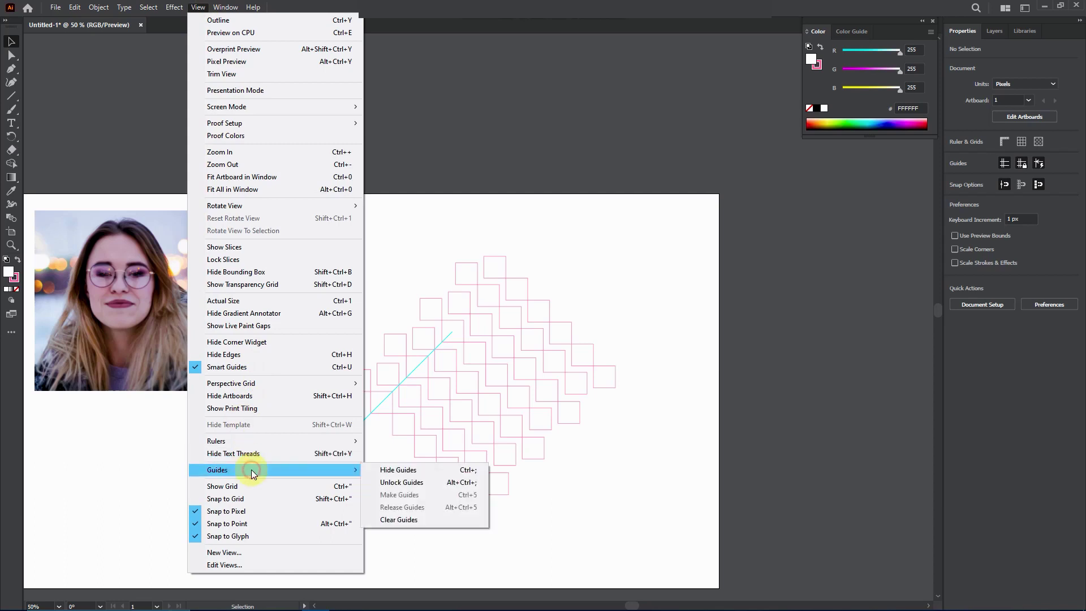
left_click(388, 519)
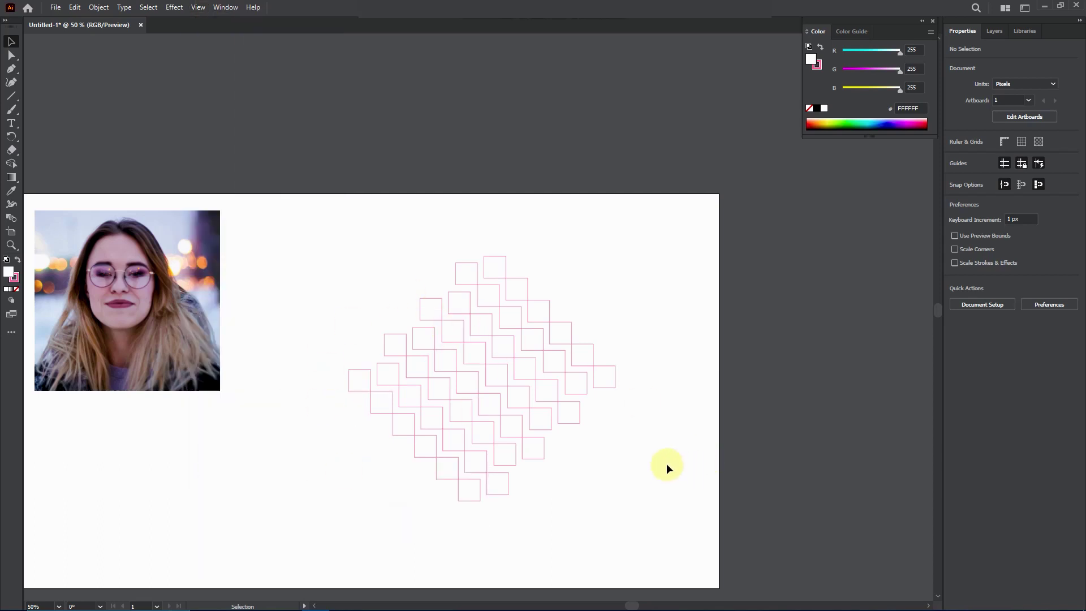
Select all the pink-outlined squares and combine them into a single compound path
left_click_drag(628, 436, 639, 372)
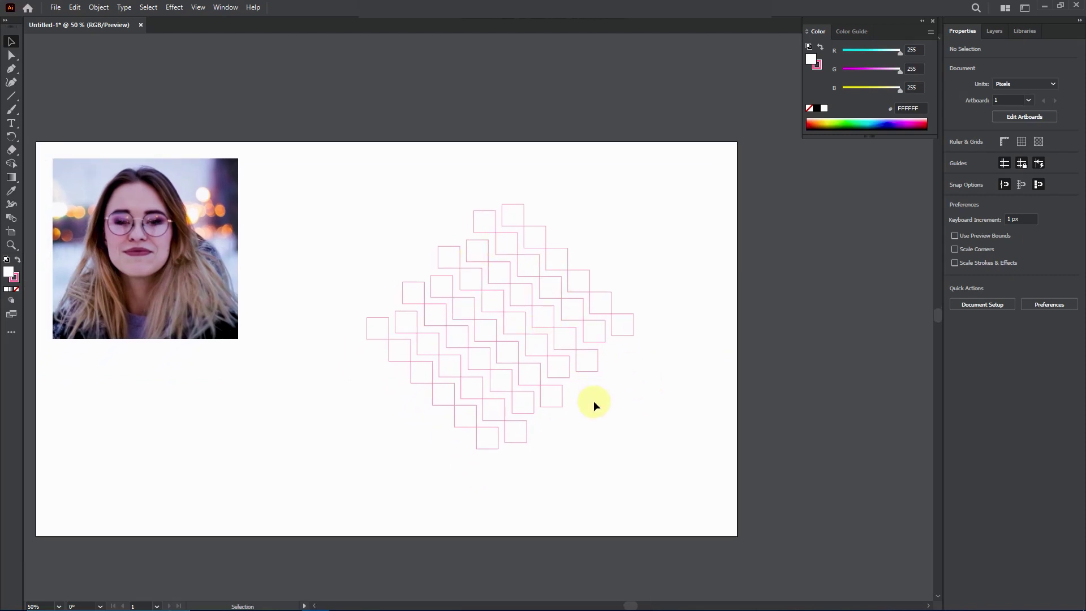
left_click_drag(315, 173, 701, 548)
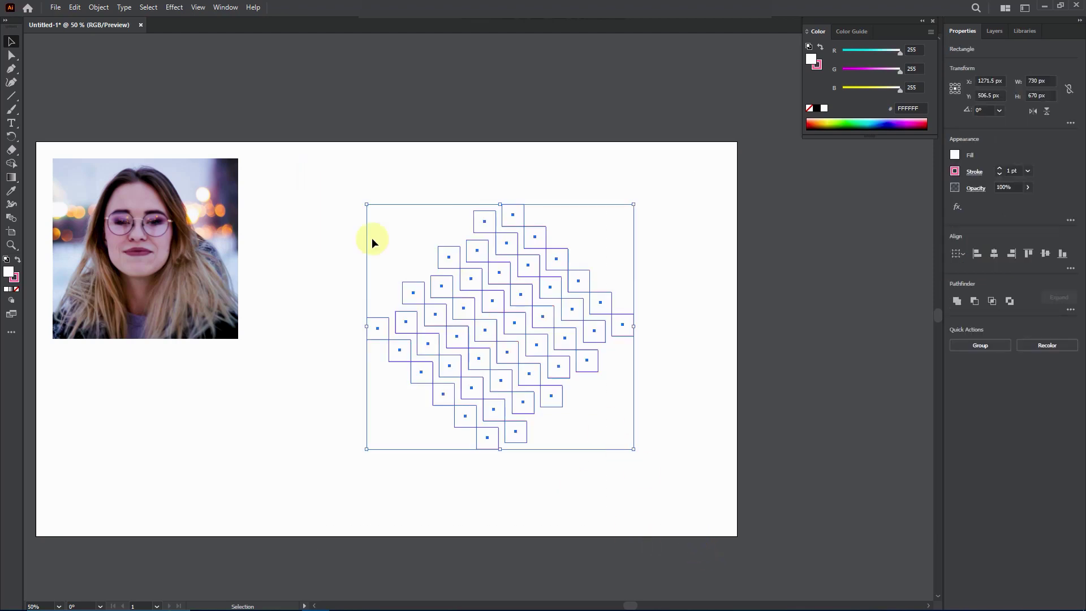
left_click(98, 8)
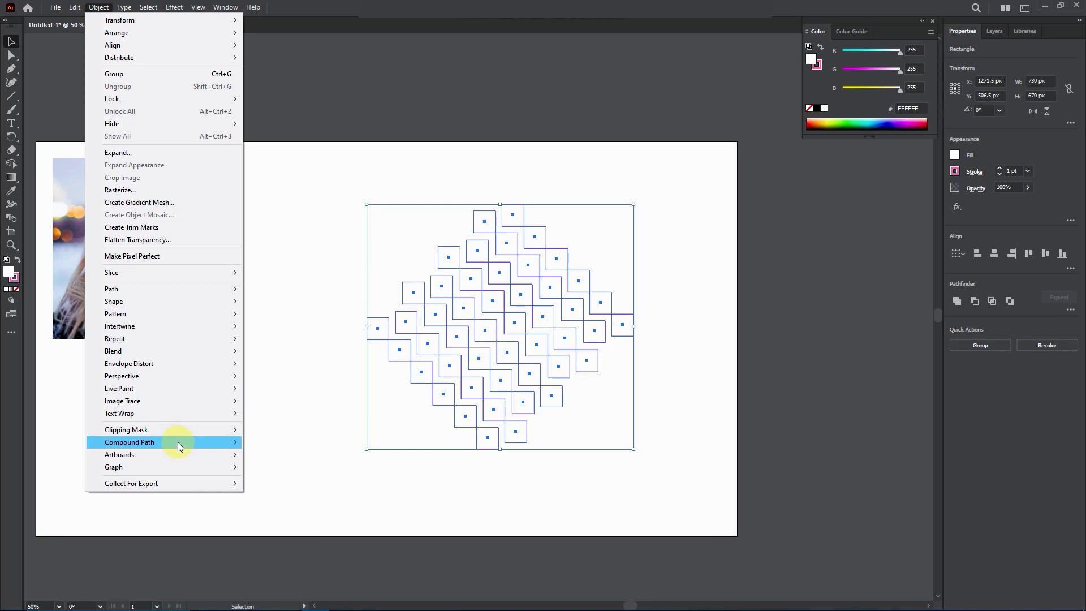
mouse_move(178, 442)
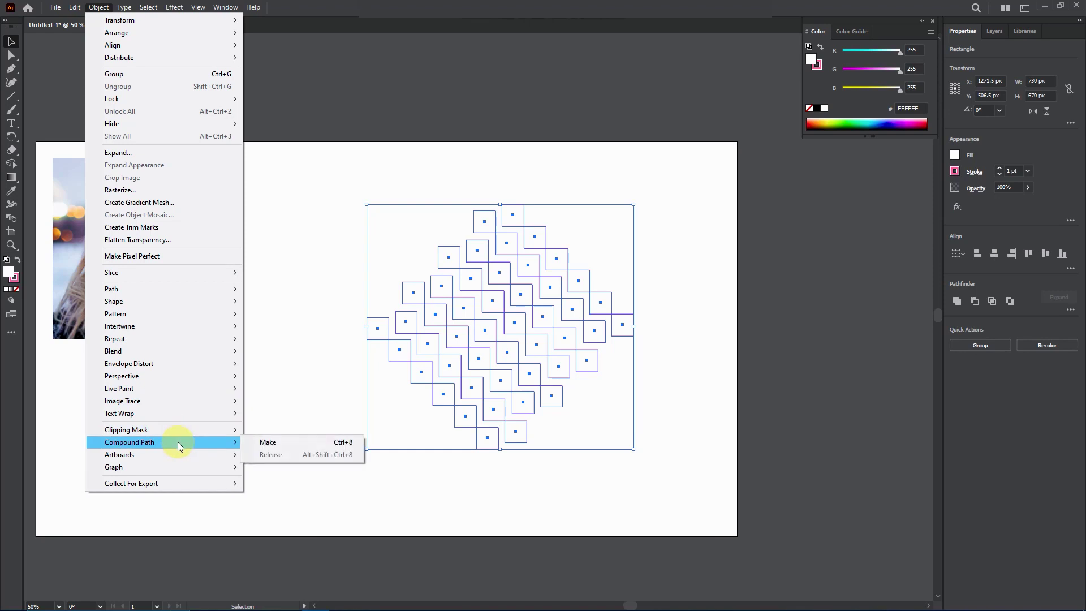
left_click(266, 442)
left_click(636, 410)
left_click(588, 352)
left_click(663, 359)
left_click(533, 364)
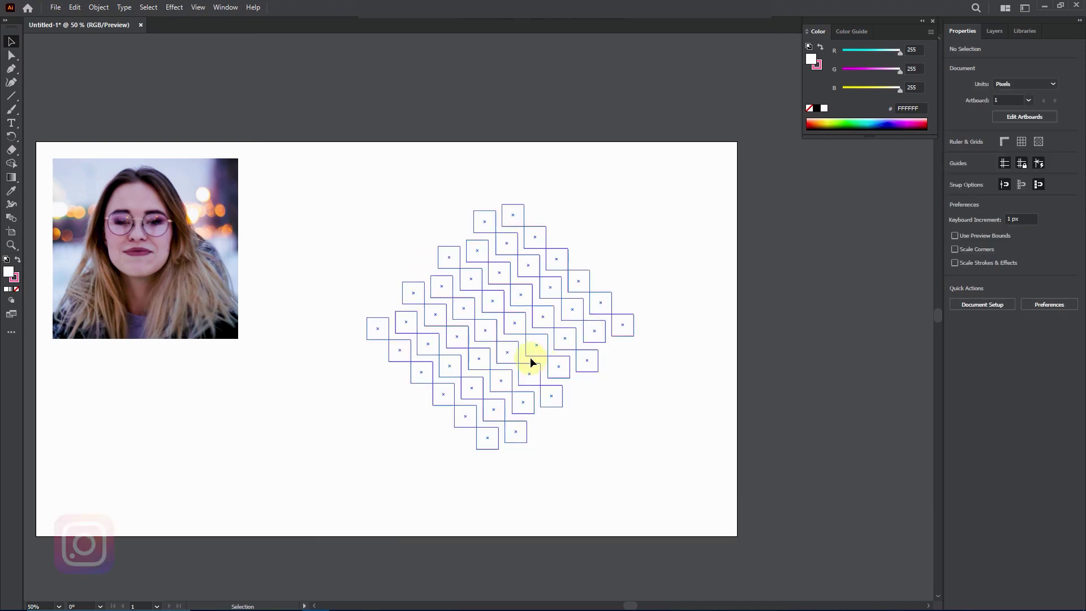
Move the portrait photo toward the grid of squares and send it to the back
left_click(191, 236)
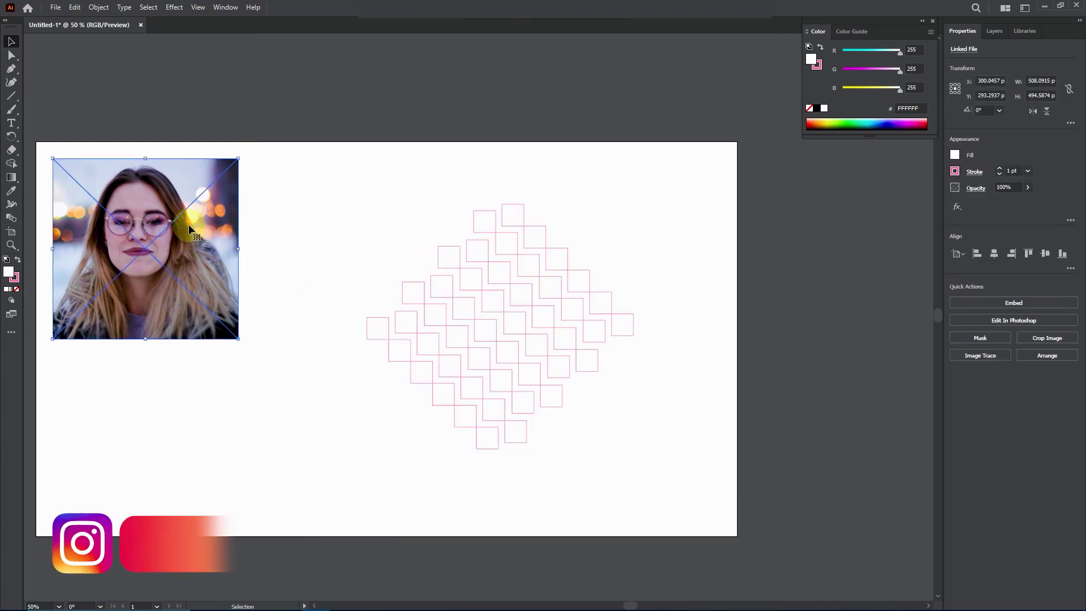
left_click_drag(168, 246, 324, 243)
right_click(338, 229)
mouse_move(406, 365)
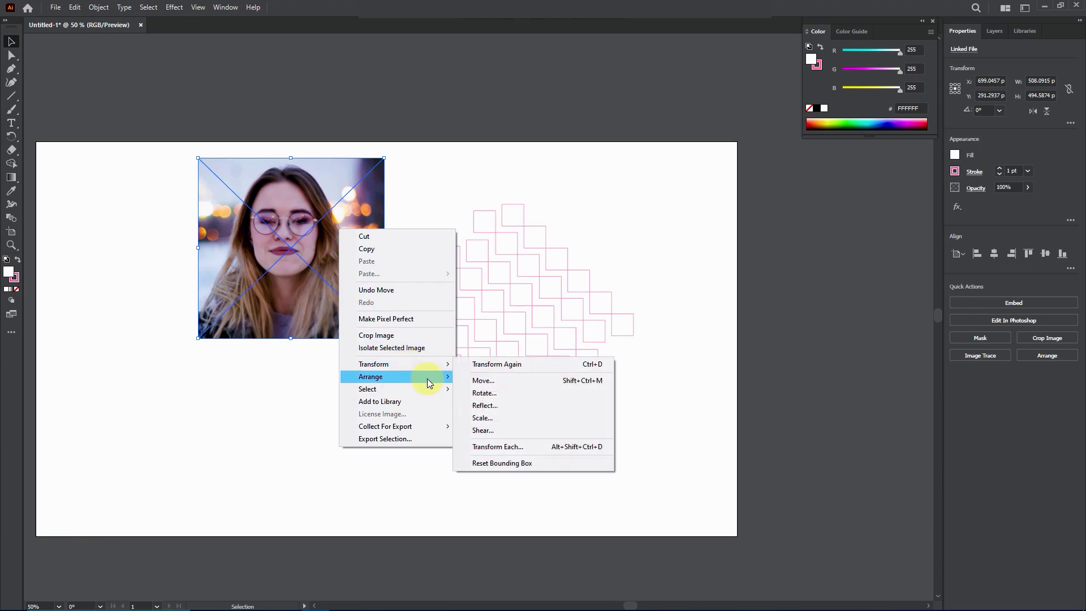
mouse_move(444, 376)
left_click(492, 414)
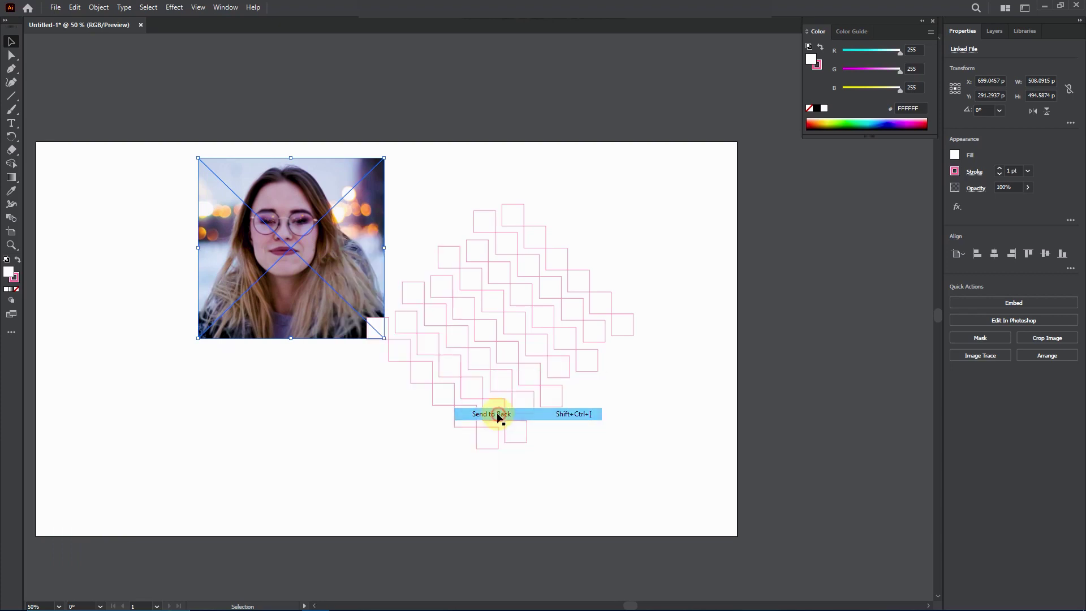
Position the photo behind the grid and scale it proportionally to about 778 by 757 px, with the face under the squares
left_click_drag(325, 248, 488, 269)
left_click_drag(584, 405, 659, 494)
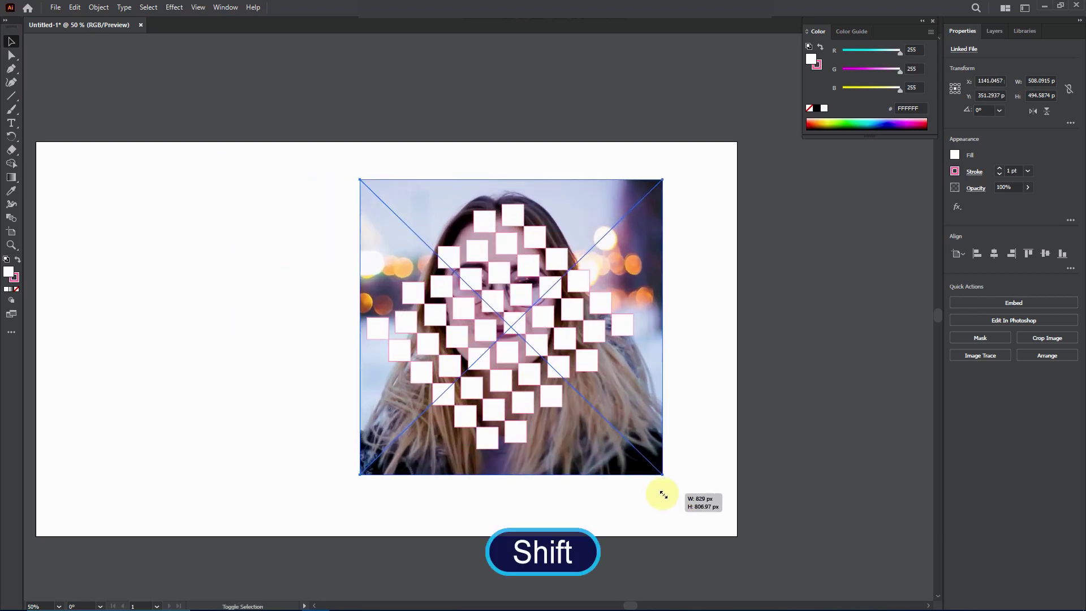
left_click_drag(628, 405, 618, 433)
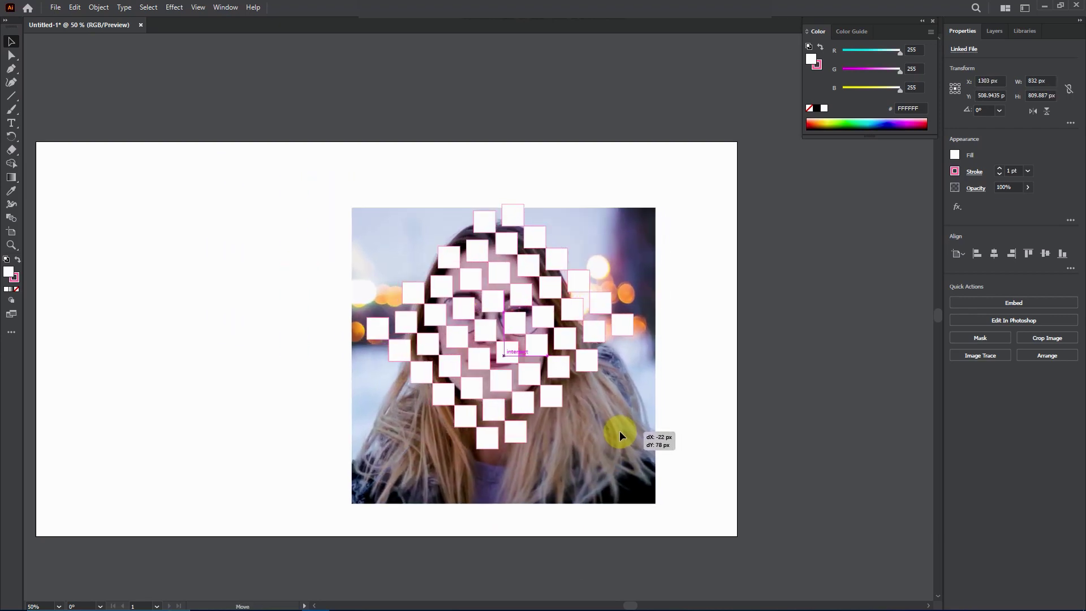
left_click_drag(653, 503, 649, 494)
left_click_drag(599, 415, 608, 415)
left_click_drag(655, 493, 647, 484)
left_click_drag(578, 416, 589, 415)
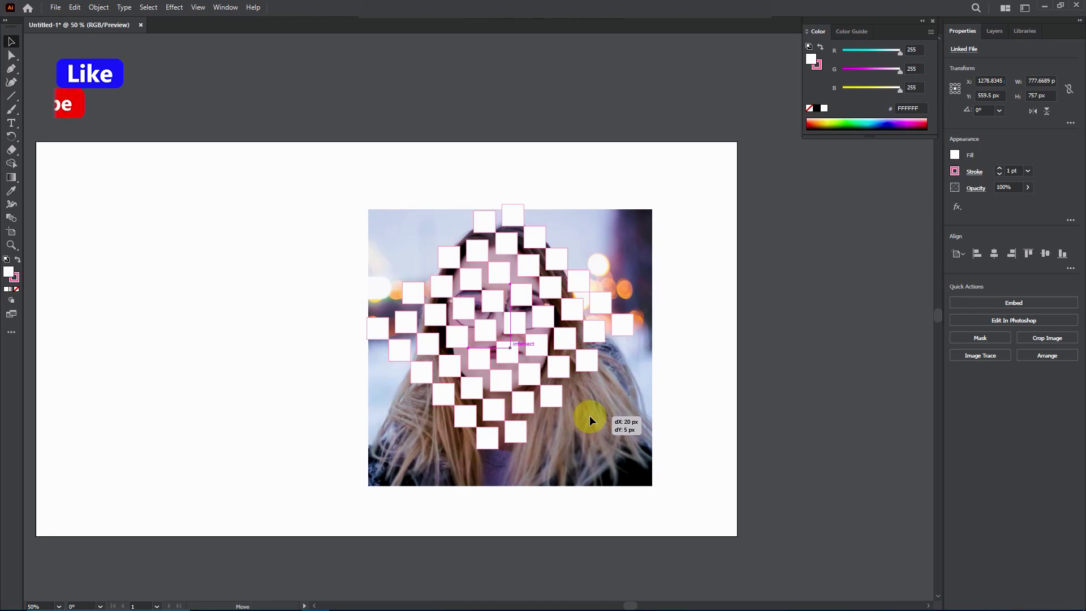
left_click(711, 329)
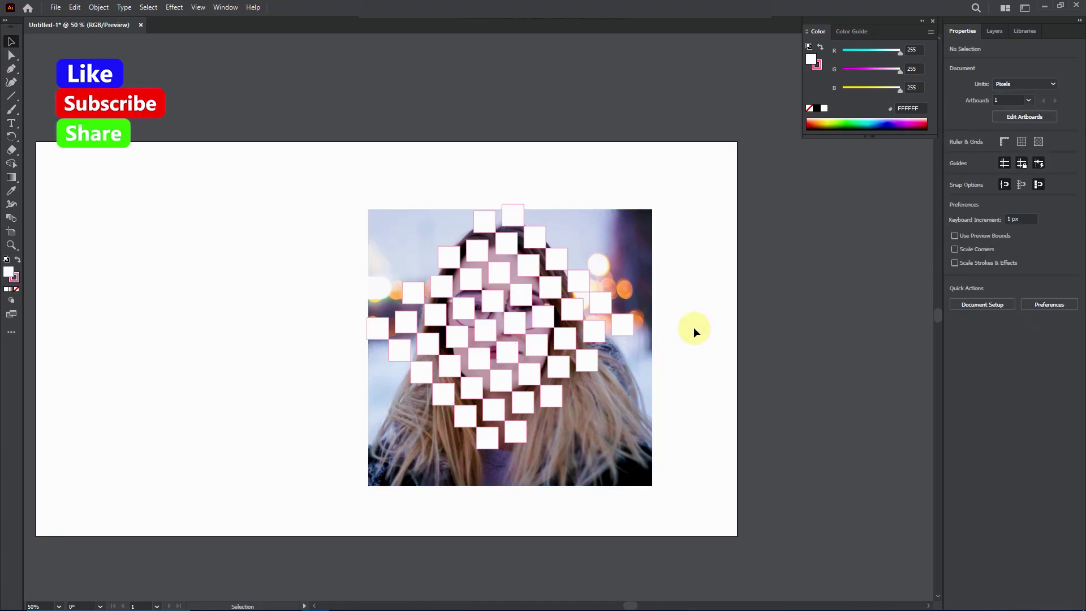
Select the photo together with the squares, make a clipping mask from them, and deselect the result
left_click_drag(330, 171, 656, 473)
right_click(504, 284)
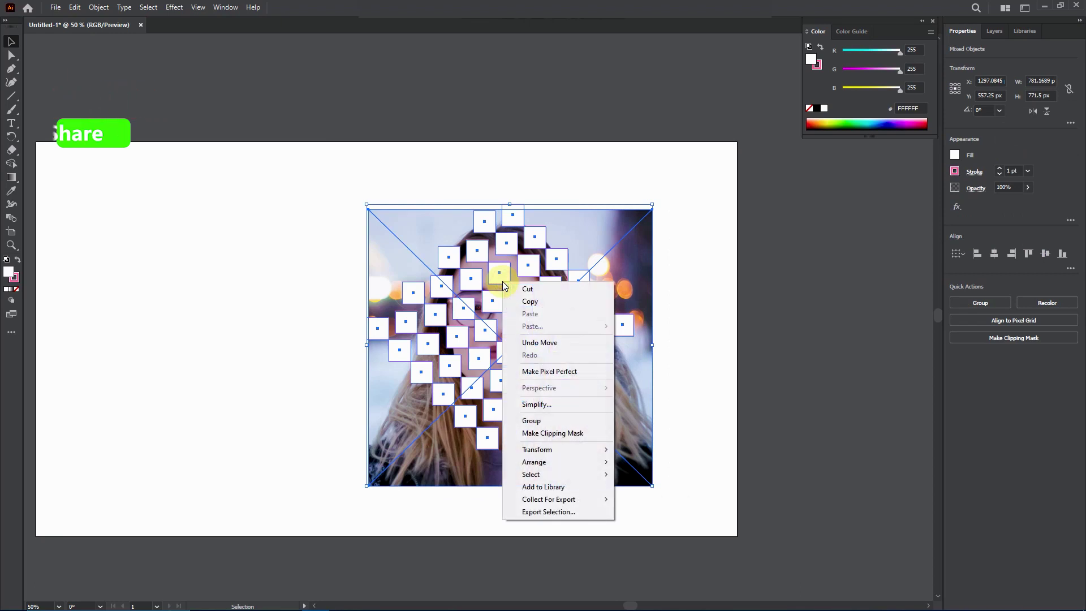
left_click(547, 435)
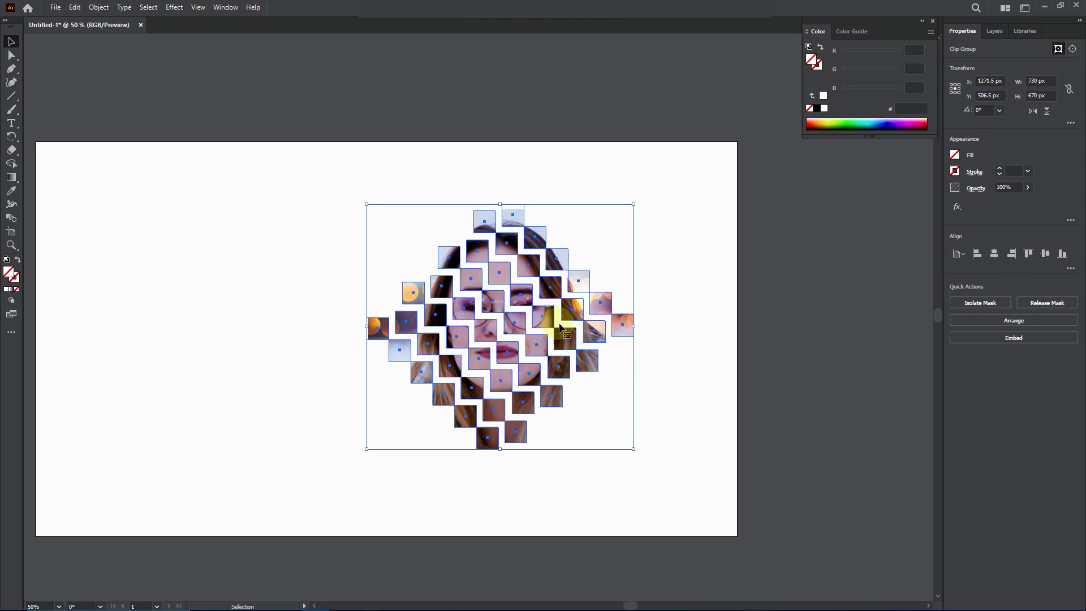
left_click(664, 349)
Isolate the clip group, shift the photo inside it to about X 1289 px, Y 546.5 px, and leave isolation
scroll(528, 315, "up", 2)
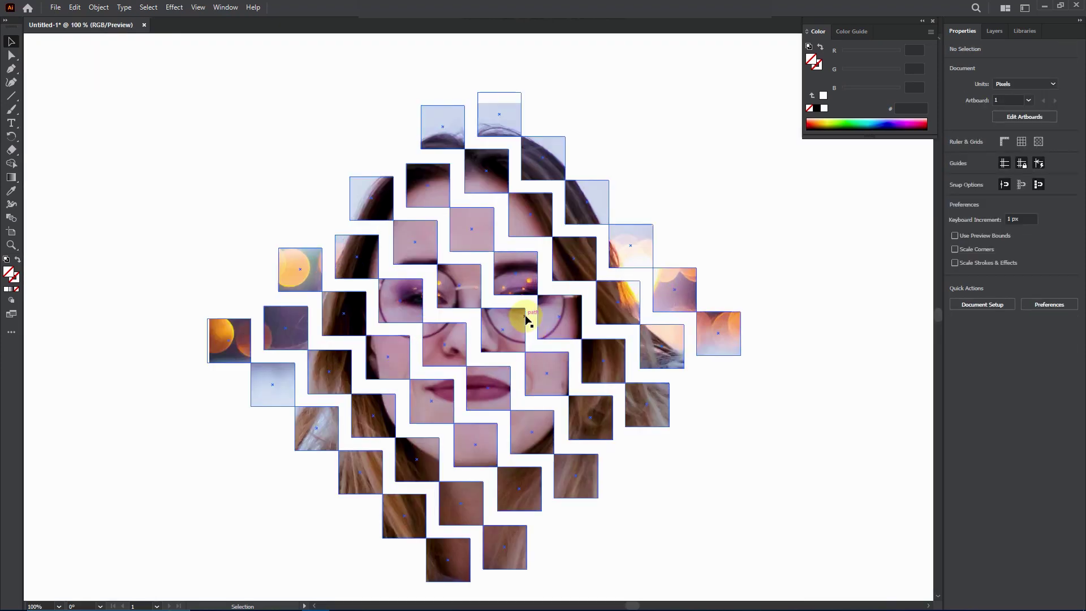
scroll(526, 320, "down", 1)
left_click(532, 320)
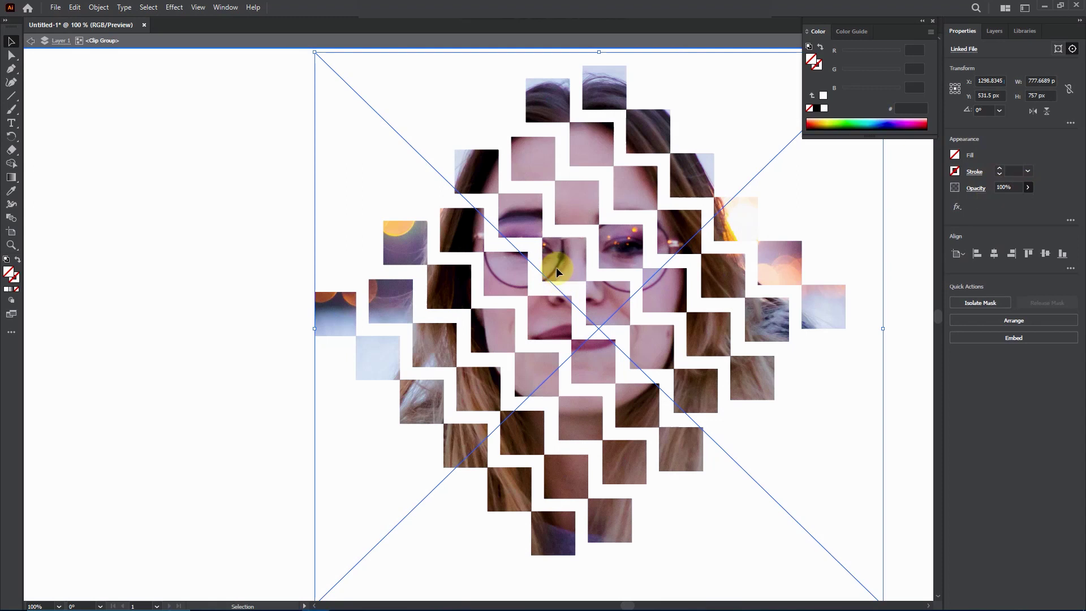
left_click_drag(555, 267, 548, 276)
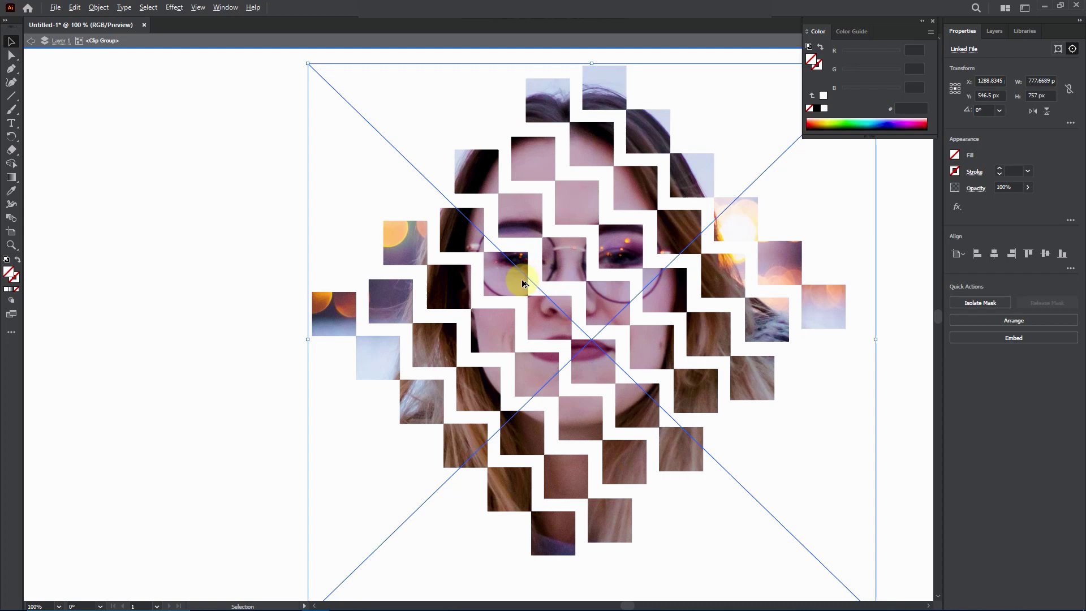
scroll(522, 283, "down", 1)
key("ctrl+shift+a")
Give the clip group of squares a 1 pt pink stroke
left_click(597, 295)
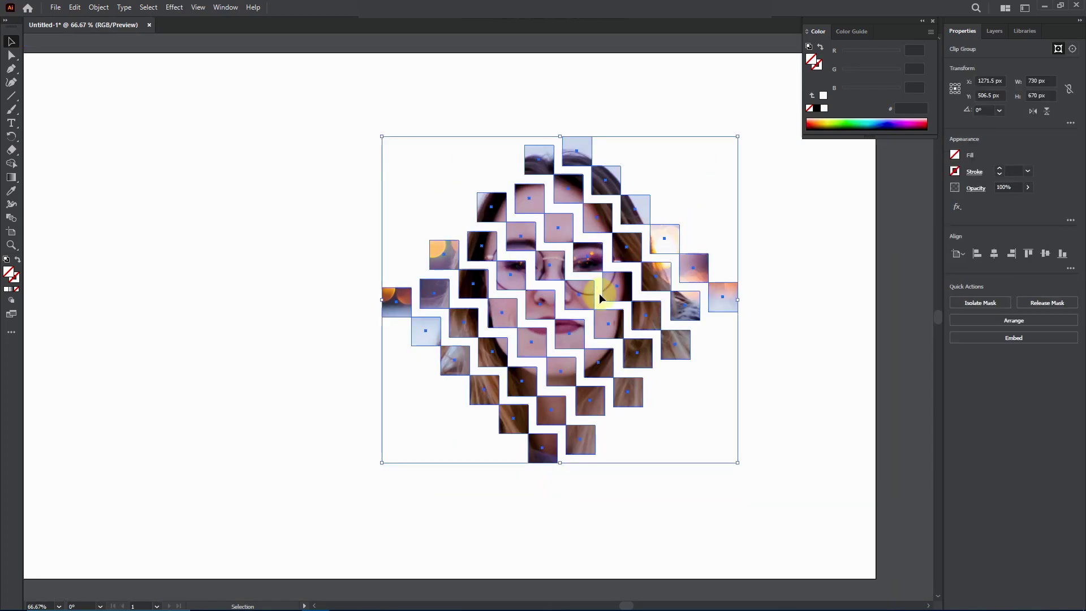
left_click(955, 171)
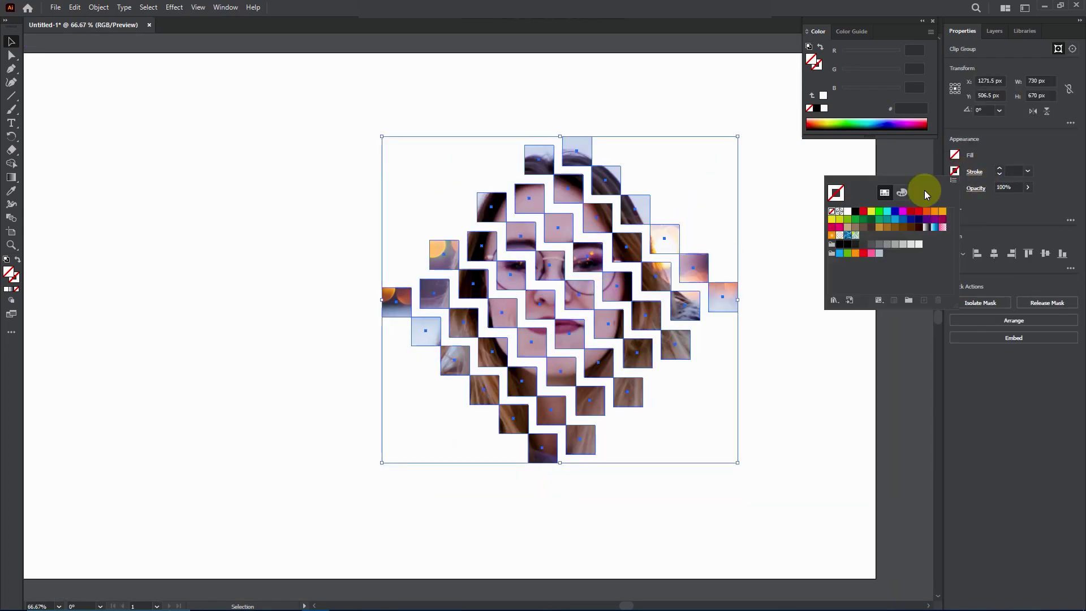
left_click(872, 254)
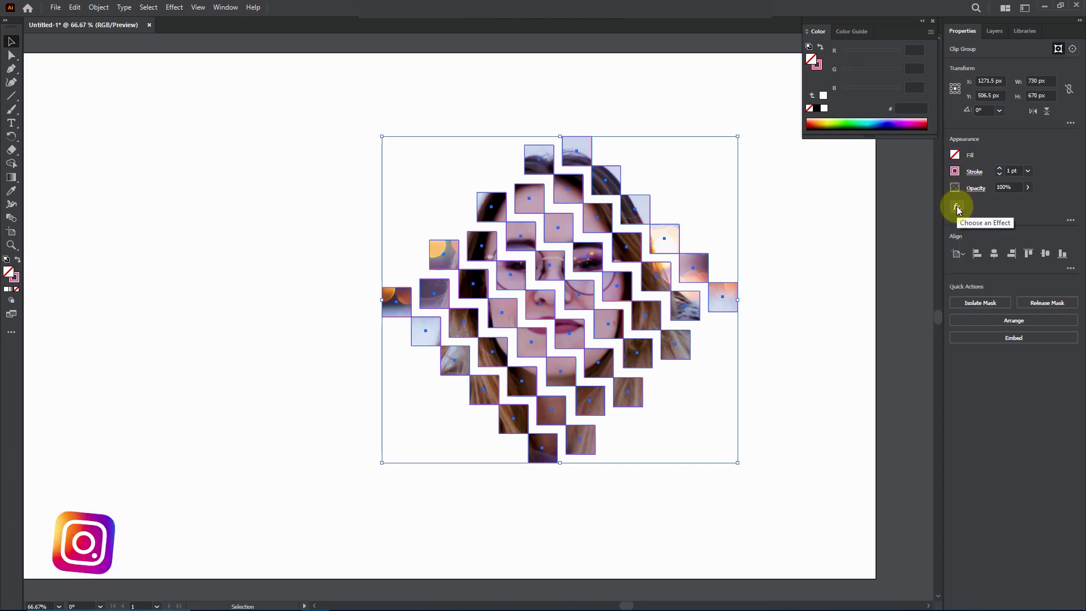
Start a Drop Shadow effect on the clip group in Multiply mode with 100% opacity, 3 px X and Y offsets and 3 px blur
left_click(956, 207)
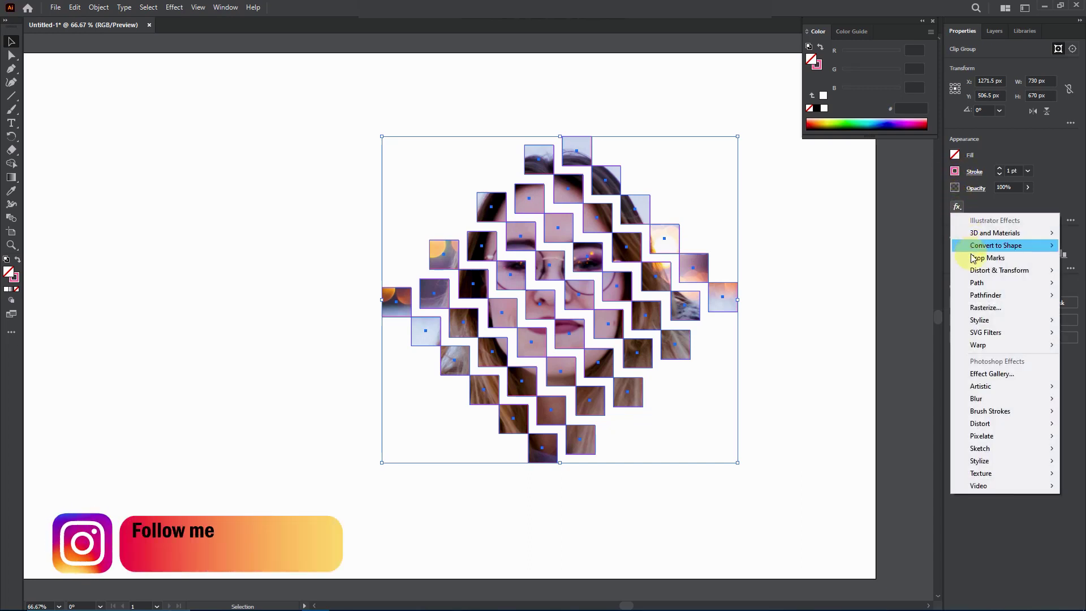
mouse_move(978, 321)
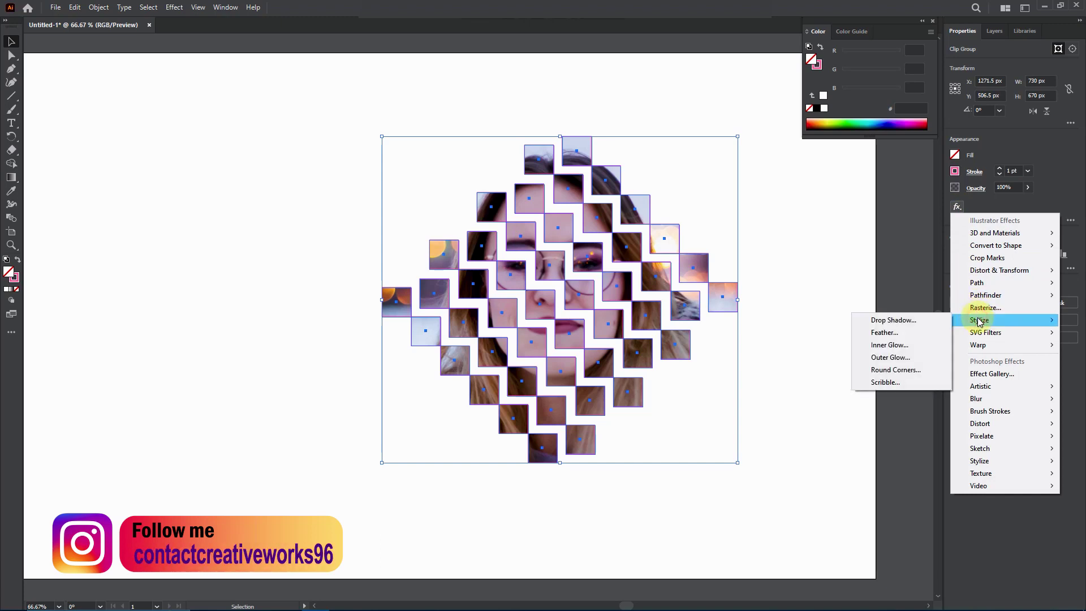
left_click(908, 317)
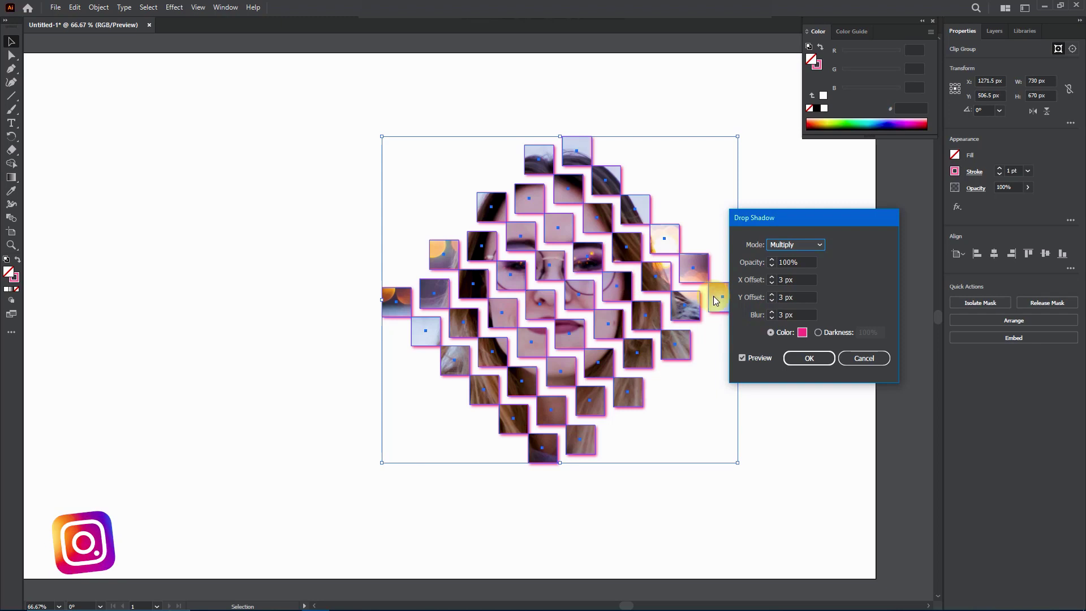
left_click(804, 245)
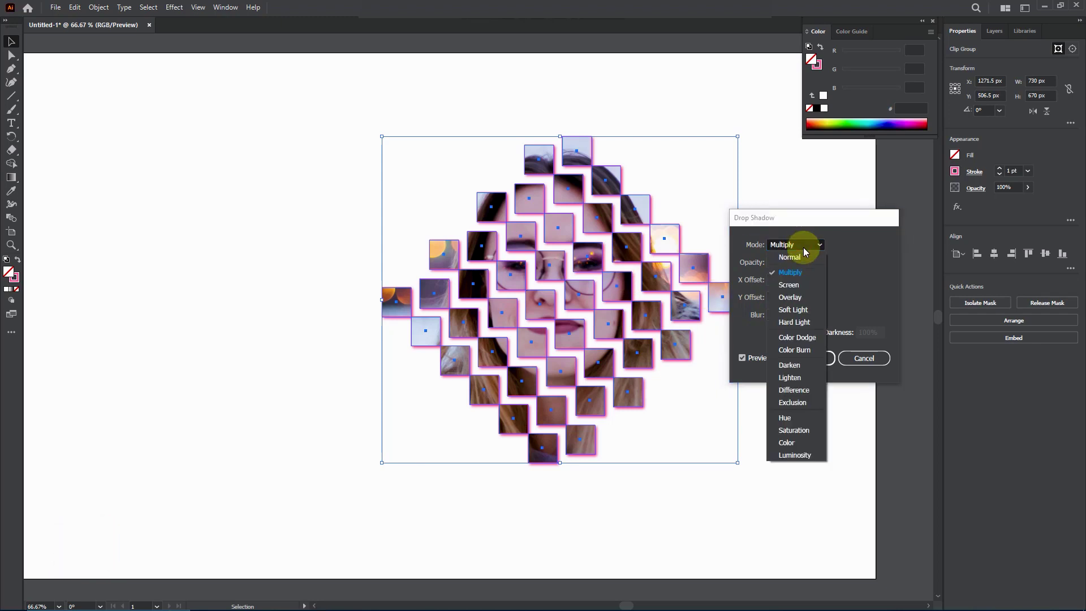
left_click(791, 272)
left_click(800, 297)
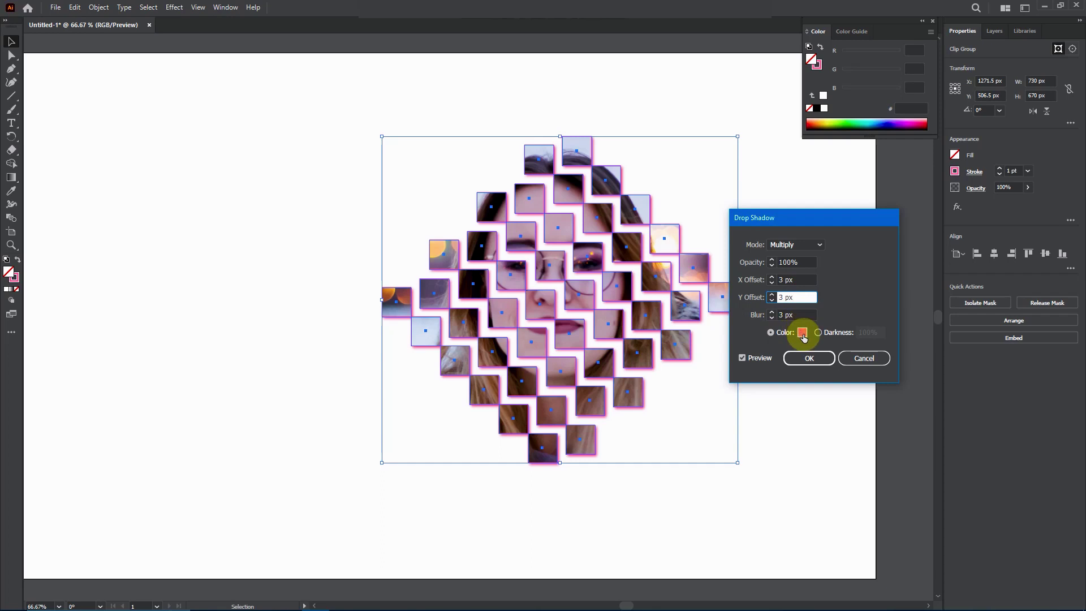
Use pink F06098 as the shadow colour, apply the drop shadow with preview on, and deselect the clip group
left_click(802, 332)
left_click_drag(694, 255, 253, 167)
left_click(342, 307)
left_click(356, 317)
left_click_drag(358, 322, 327, 323)
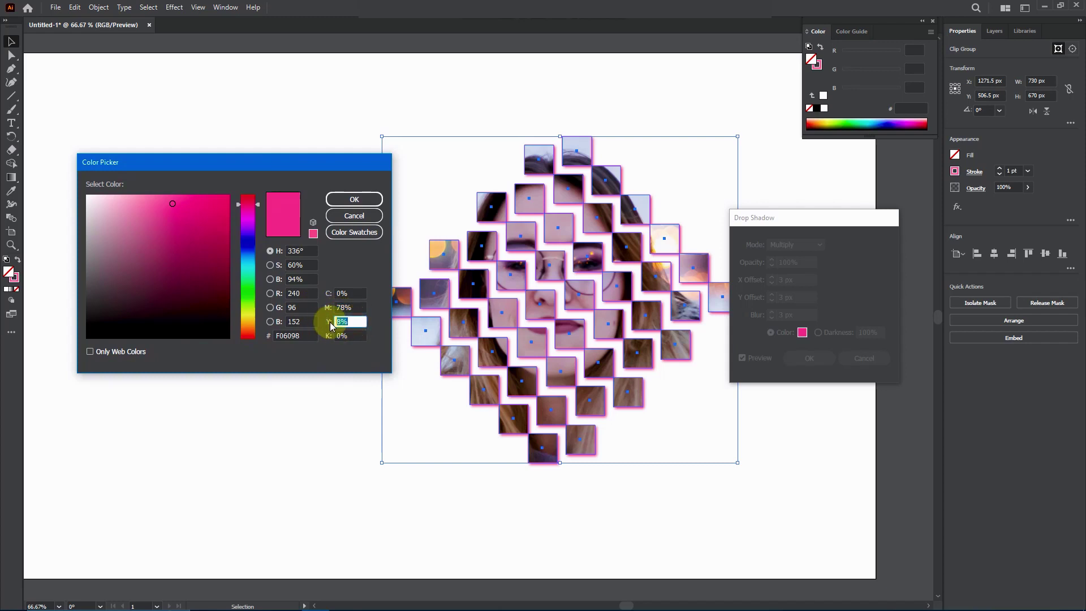
left_click(346, 202)
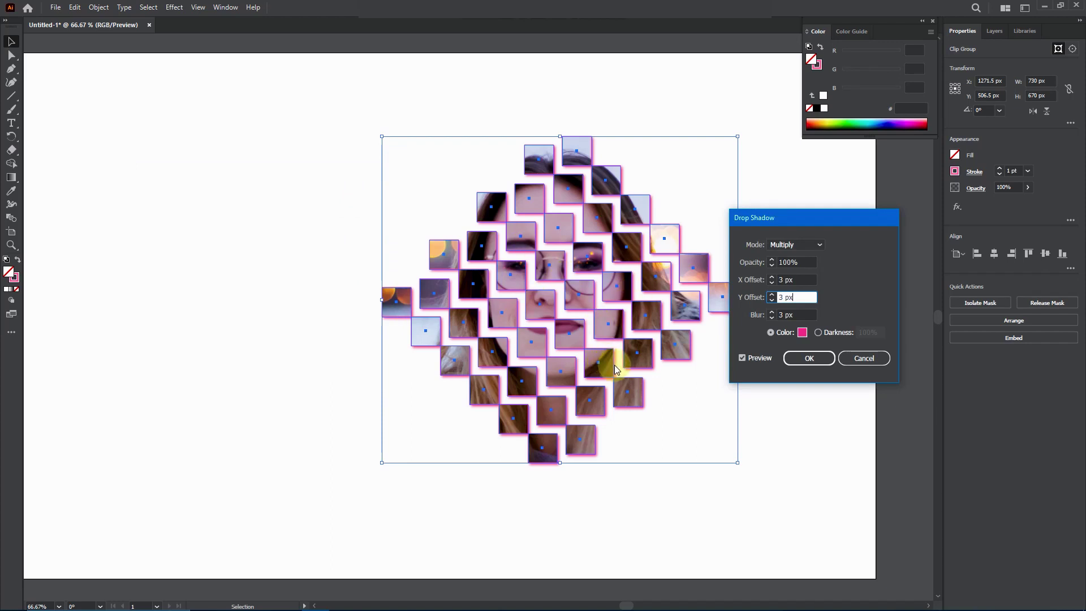
left_click(740, 359)
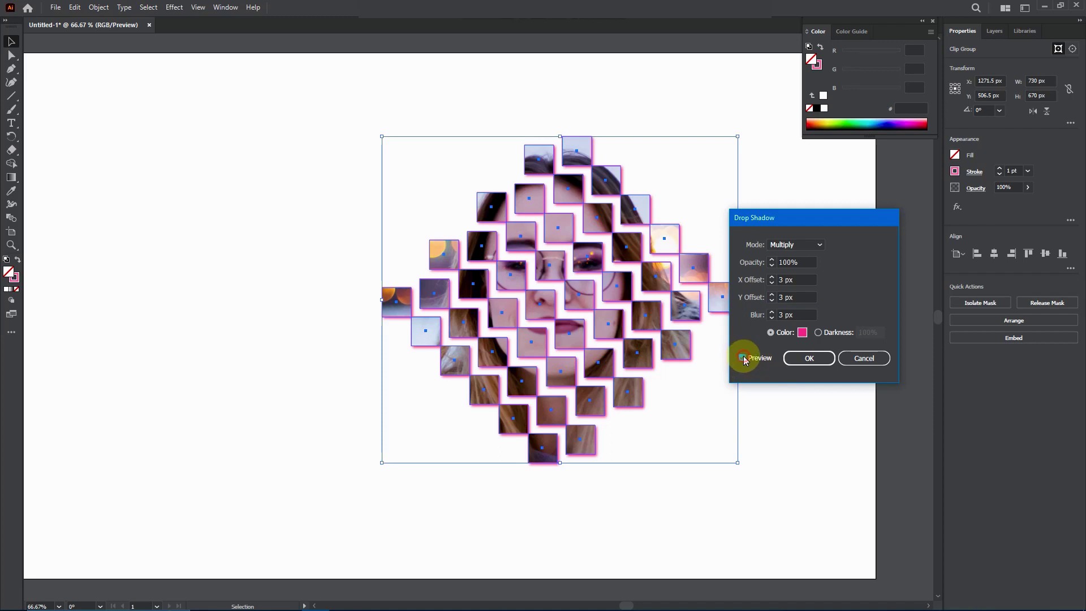
left_click(808, 358)
left_click(806, 359)
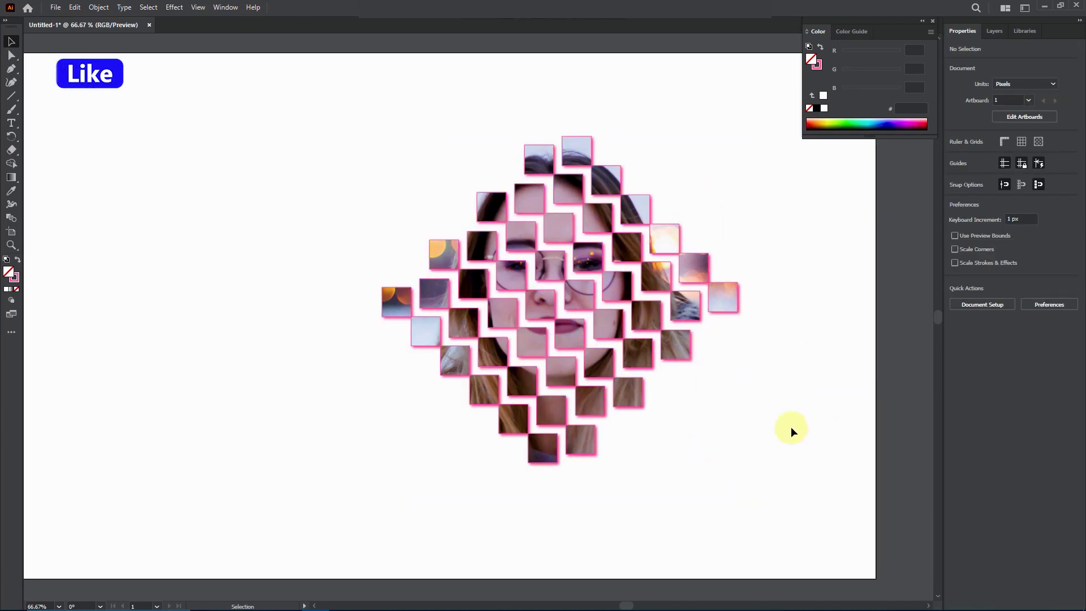
Choose a heavier stroke weight for the clip group's pink outline, deselect it, and select the group again
left_click(684, 346)
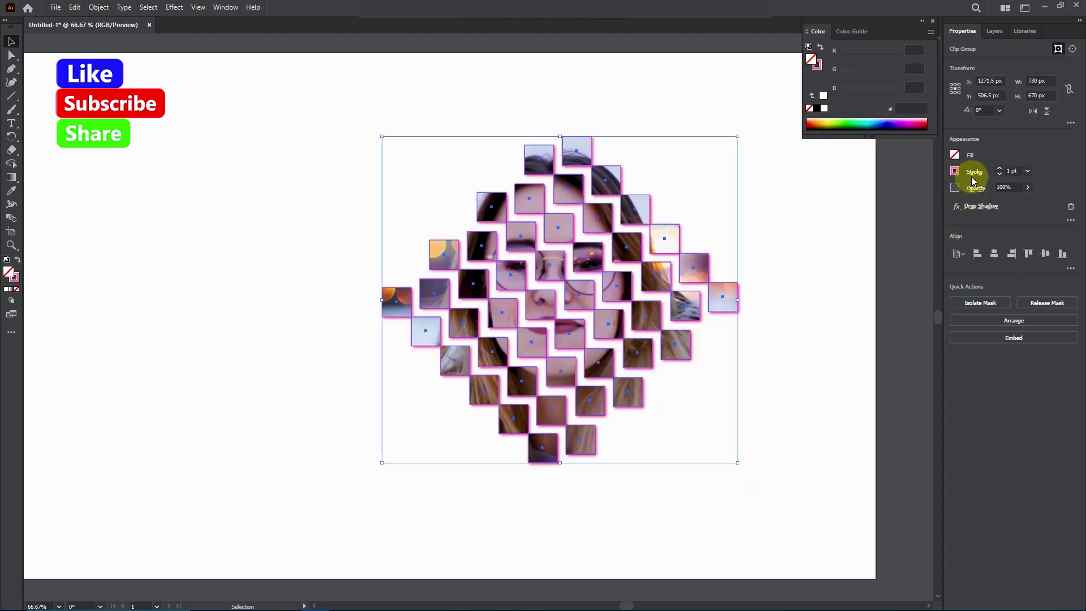
left_click(1028, 170)
left_click(1043, 245)
left_click(797, 311)
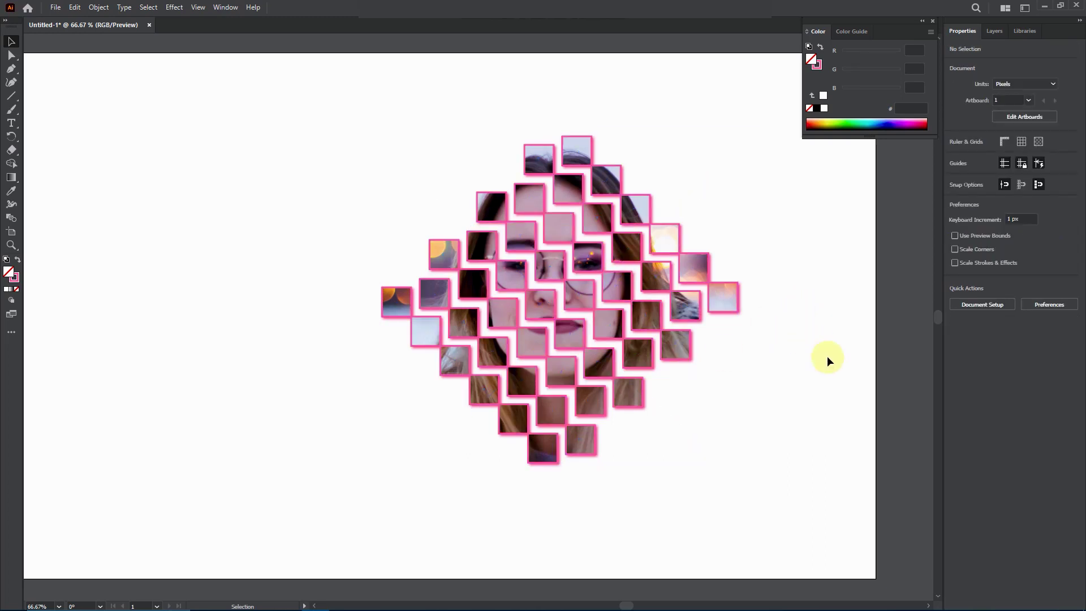
left_click(706, 279)
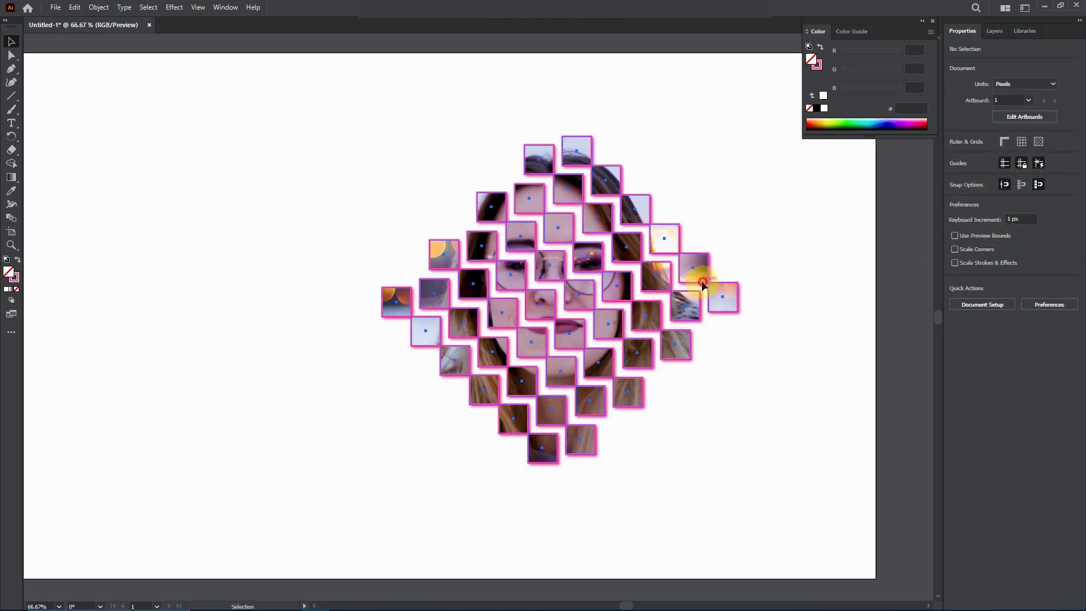
Try a 0.5 pt outline on the clip group, settle on a 1 pt stroke, and deselect it
left_click(1028, 172)
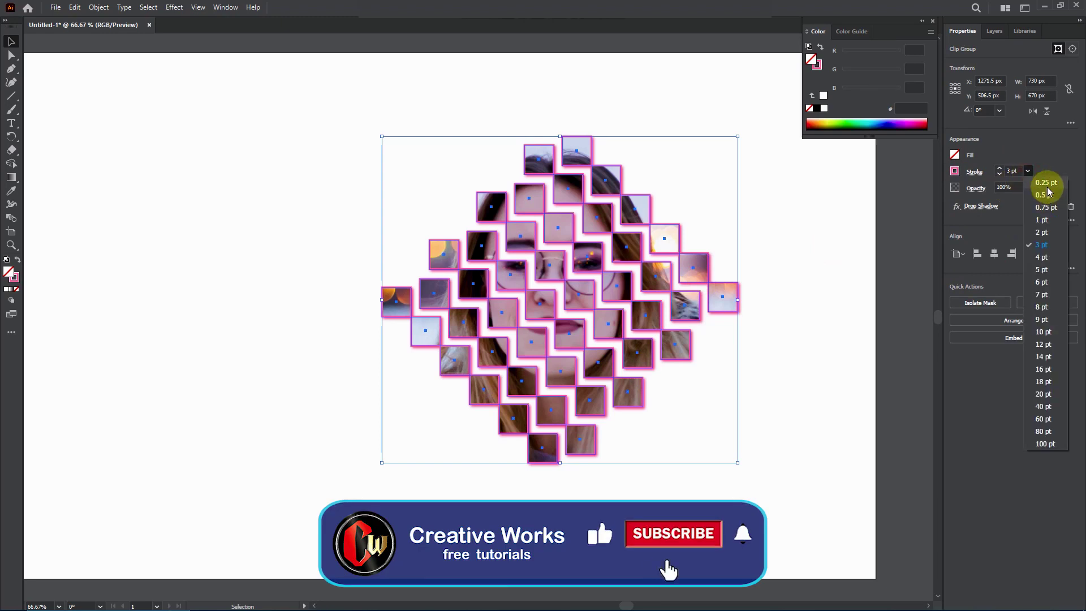
left_click(1046, 195)
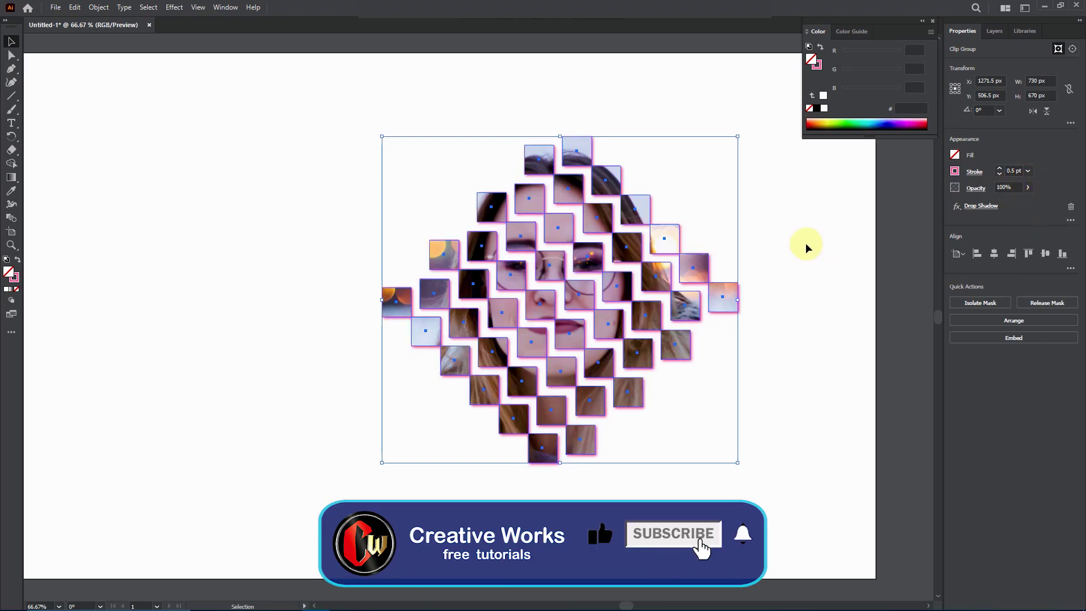
left_click(1027, 171)
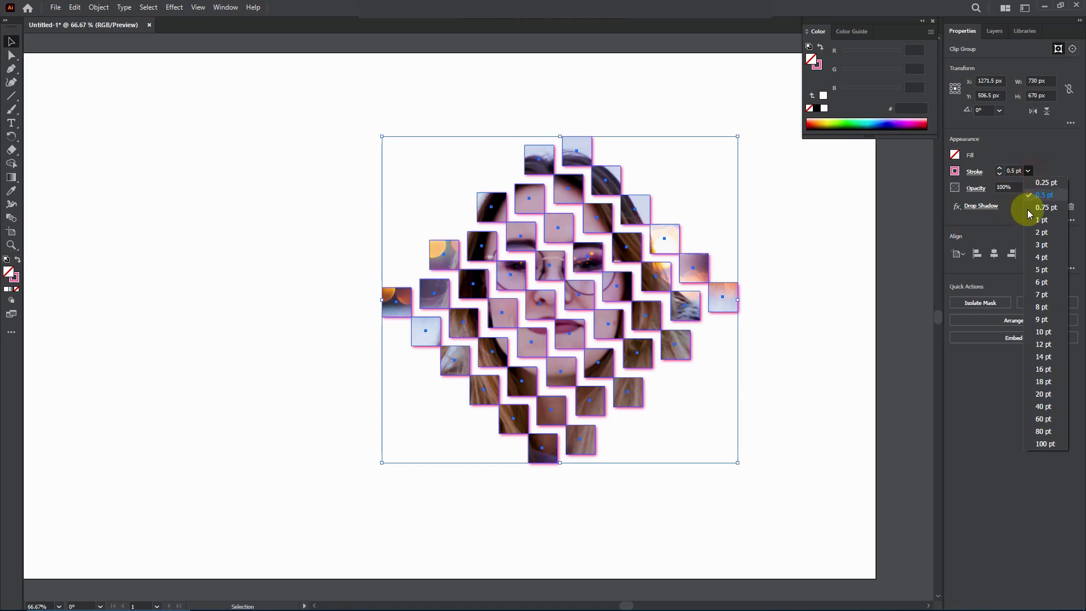
left_click(1032, 221)
left_click(817, 237)
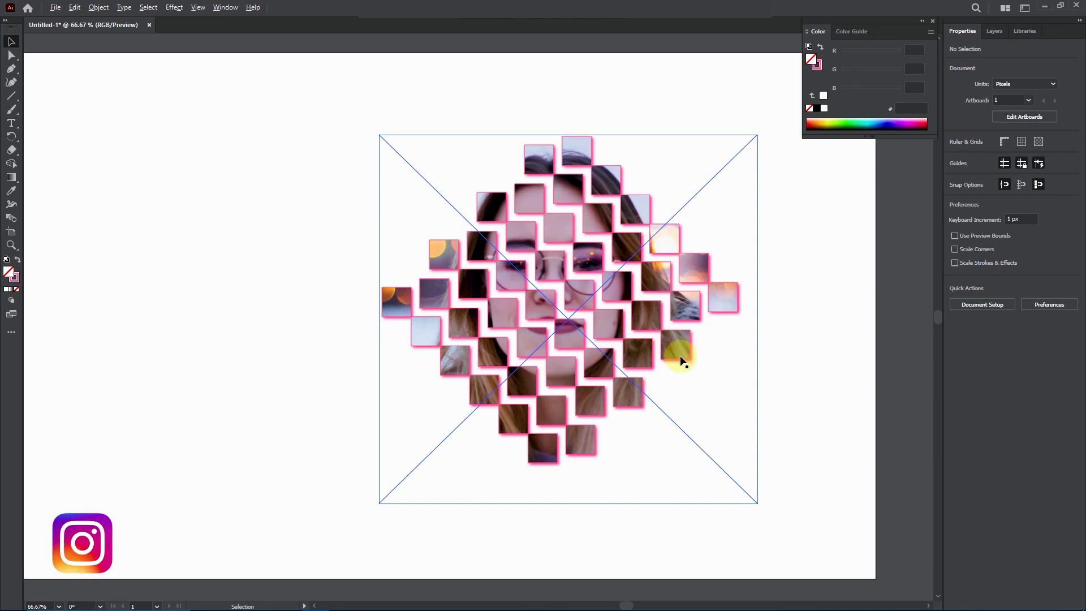
Reopen the Drop Shadow settings of the clip group and set the X offset to 7 px
scroll(682, 354, "up", 2)
left_click(695, 347)
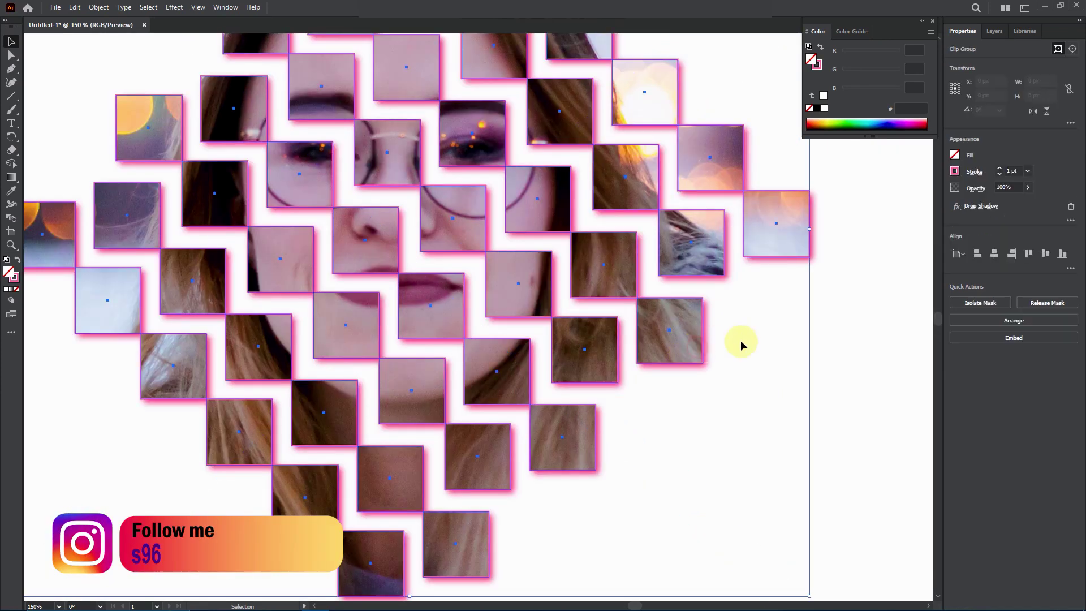
left_click(976, 209)
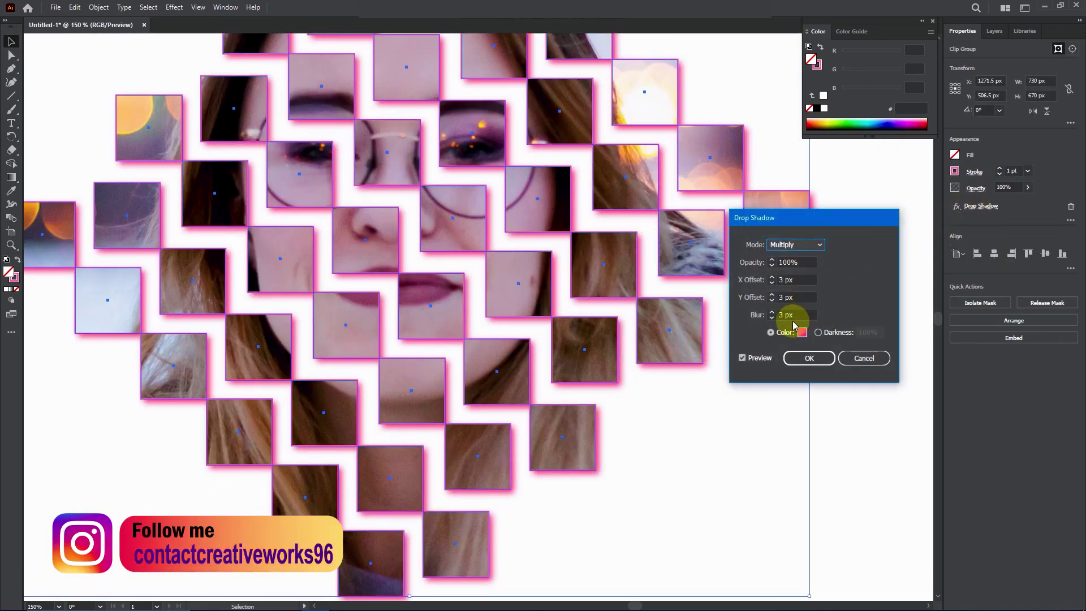
double_click(792, 280)
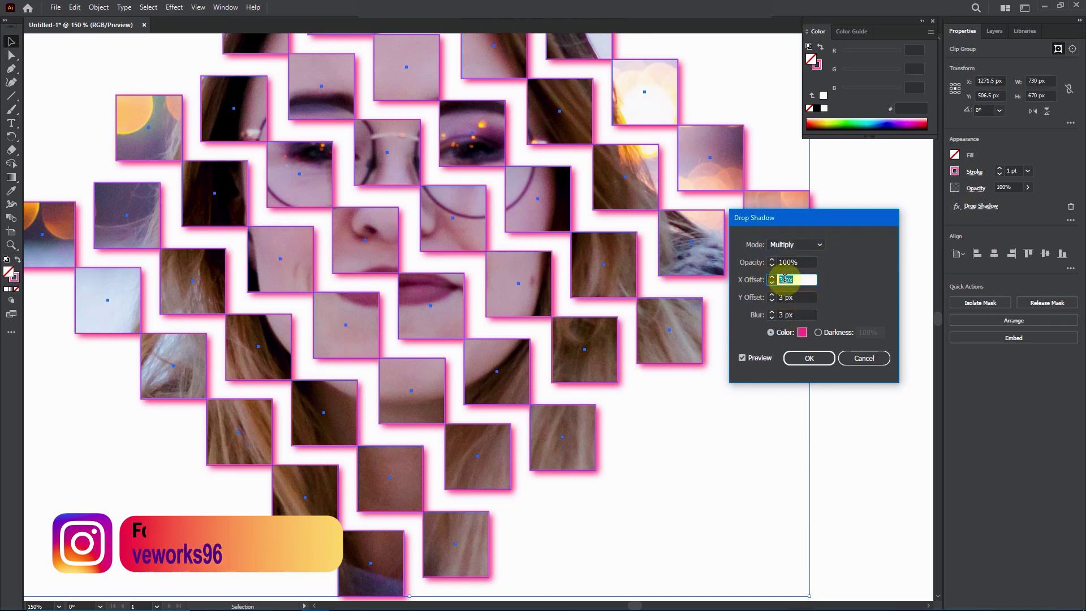
key("Up")
key("Up")
key("Up")
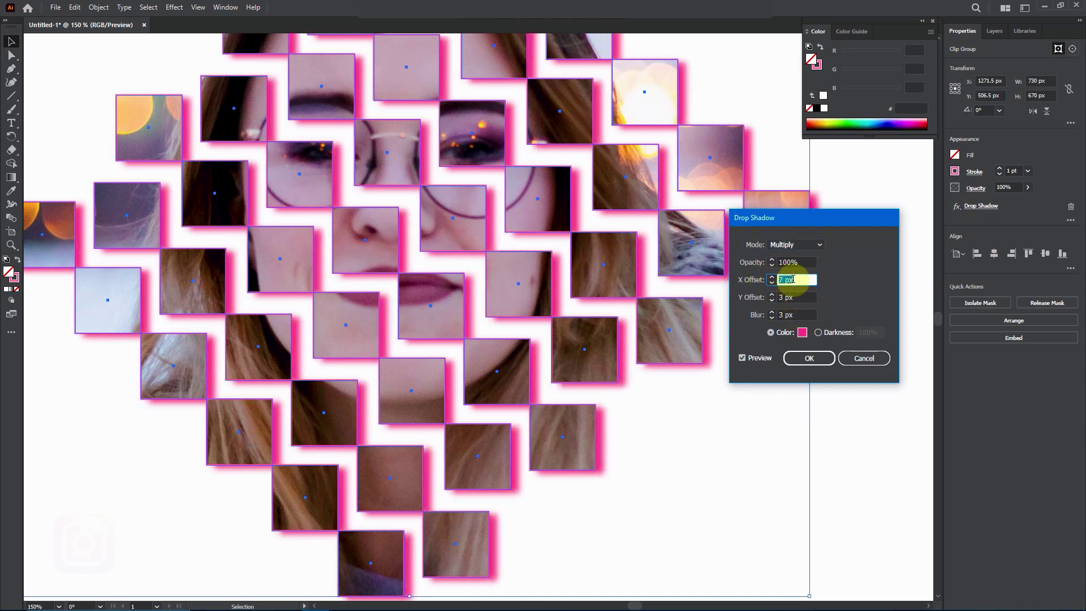
key("Up")
Set the drop shadow's Y offset to 7 px
left_click(800, 297)
double_click(800, 297)
key("Up")
key("Up")
key("Up")
key("Up")
key("Up")
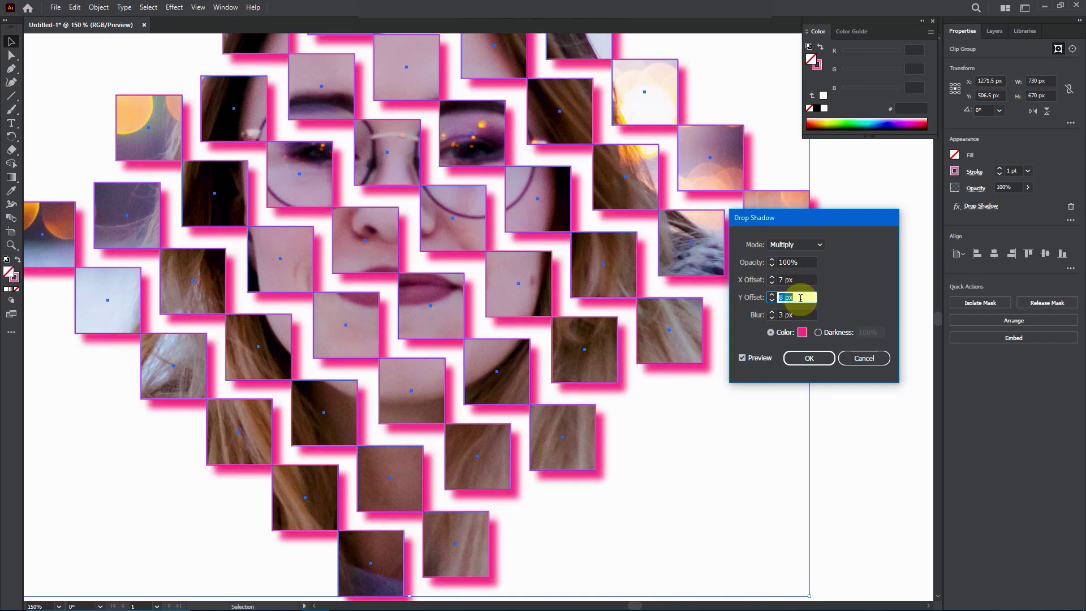
key("Down")
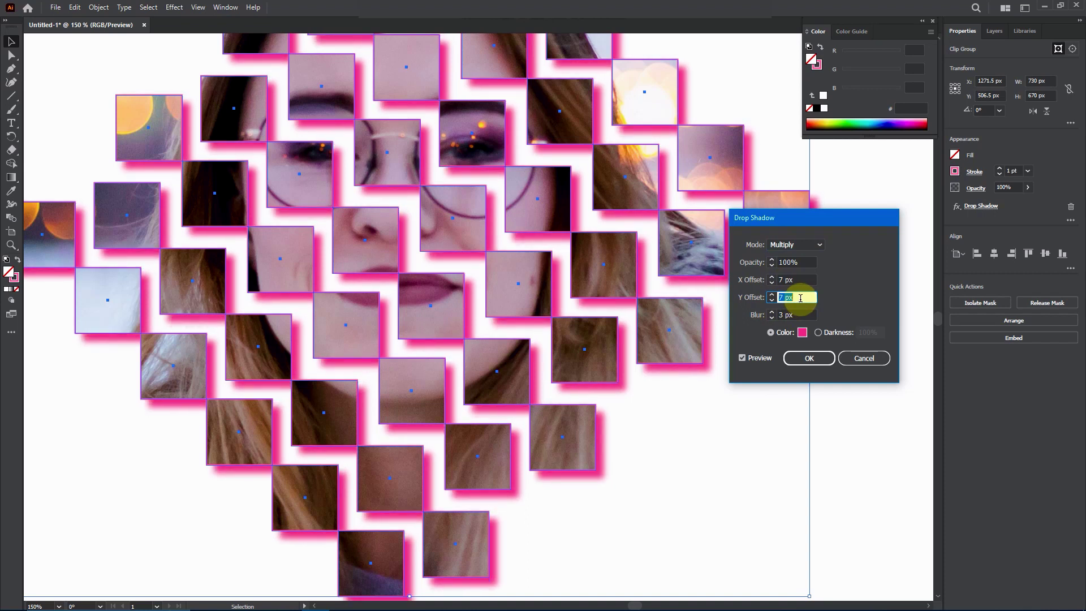
Set the drop shadow's blur to 5 px, apply the effect changes, and deselect the clip group
double_click(794, 315)
key("Down")
key("Up")
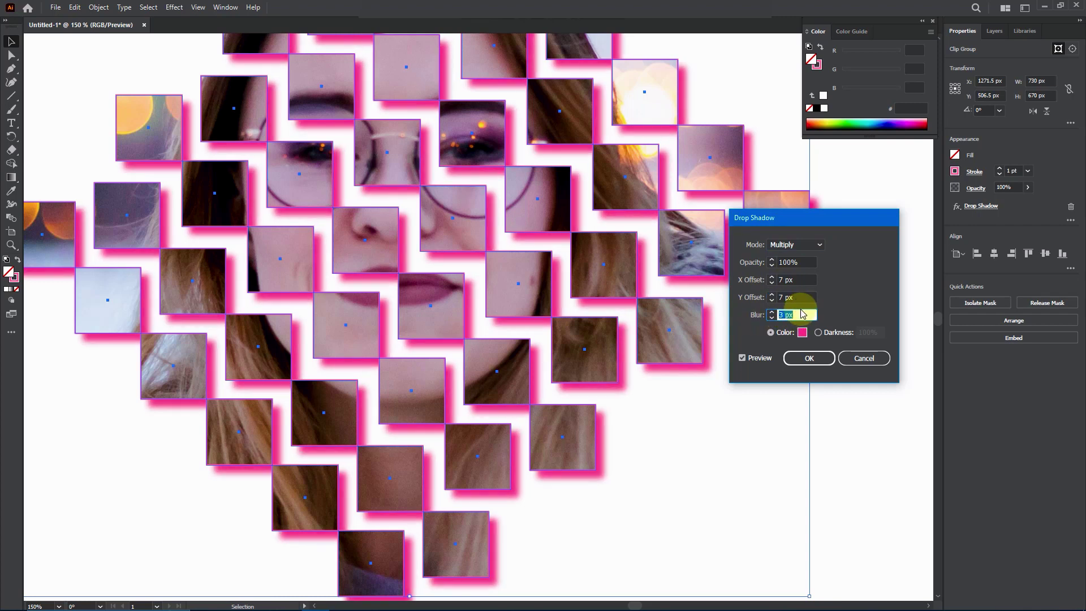
key("Up")
key("Up")
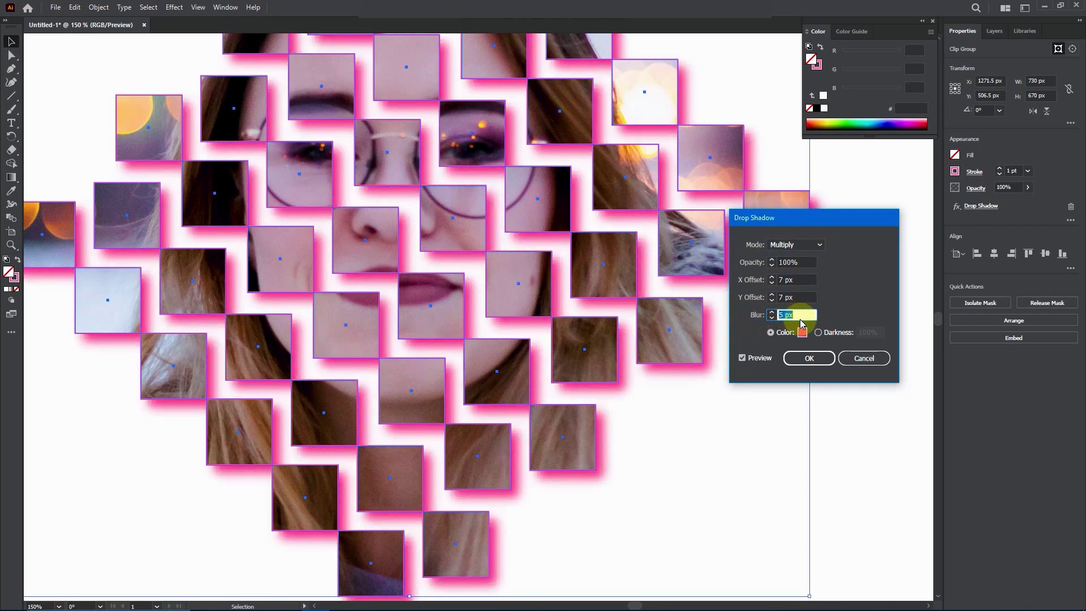
left_click(803, 358)
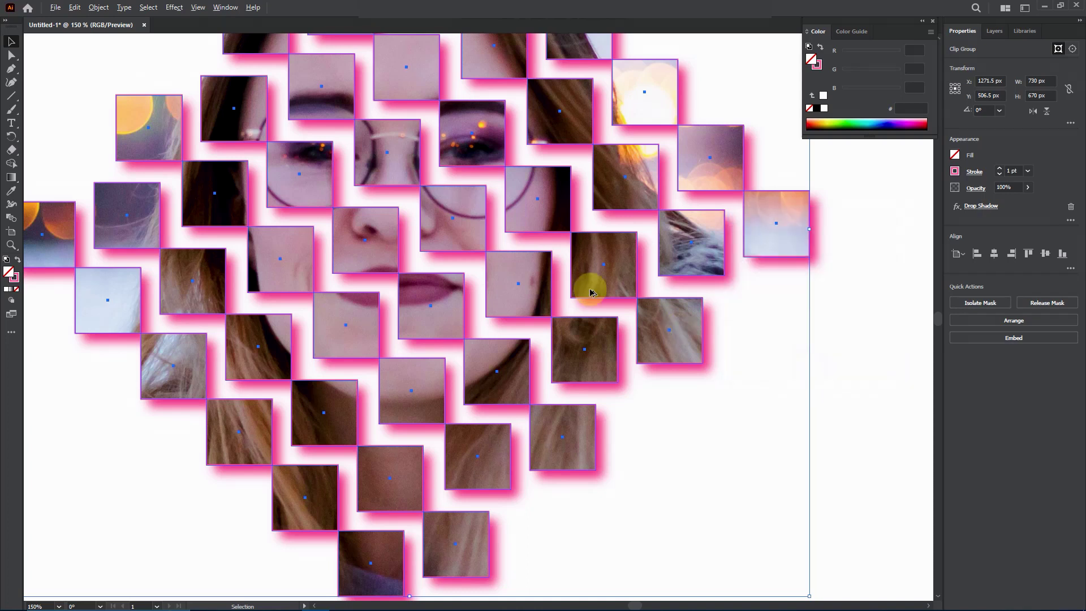
scroll(590, 292, "down", 1)
scroll(590, 292, "down", 1)
left_click(722, 286)
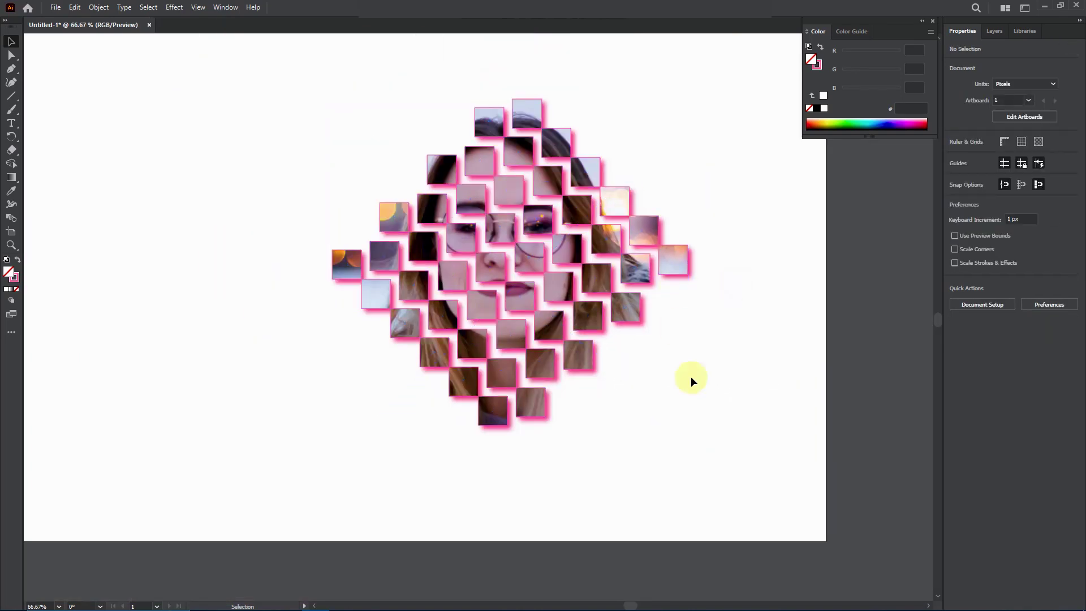
Start Simplify on the clip group, try the minimum anchor point amount, and return to Auto-Simplify
left_click(522, 260)
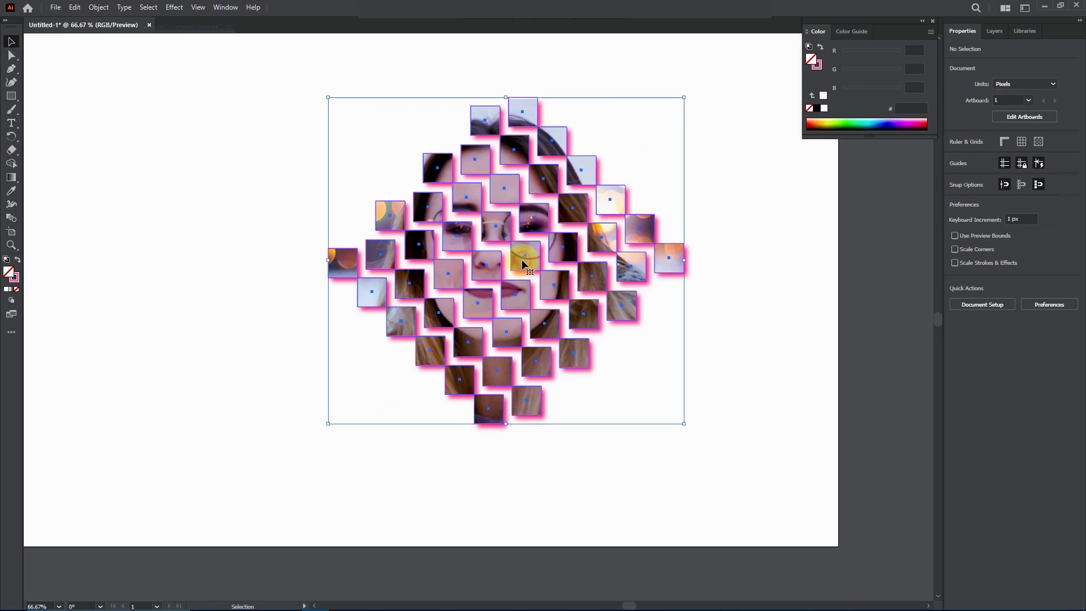
right_click(533, 254)
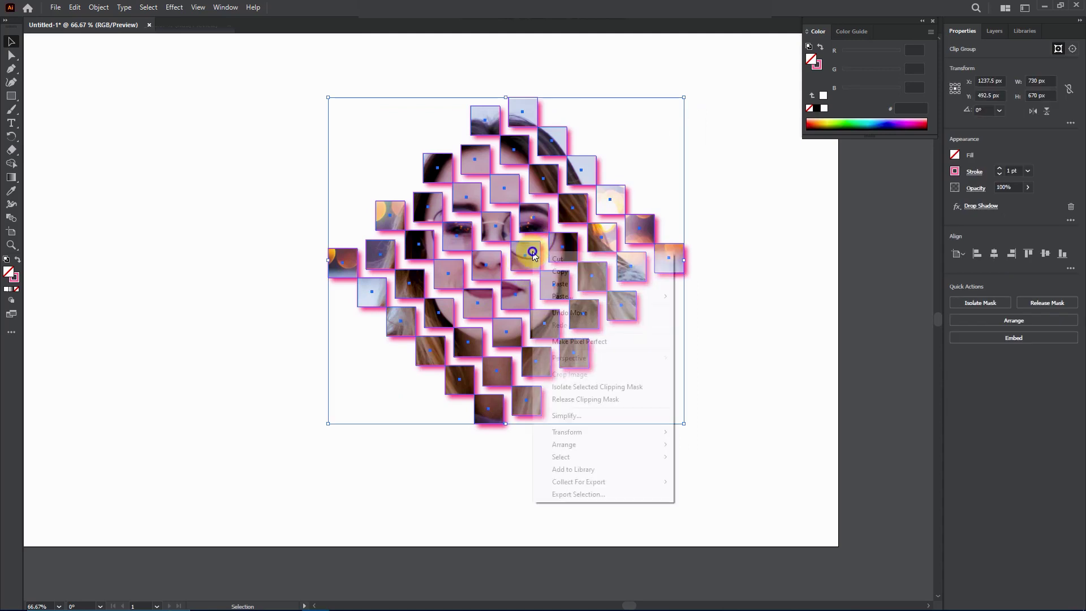
left_click(576, 416)
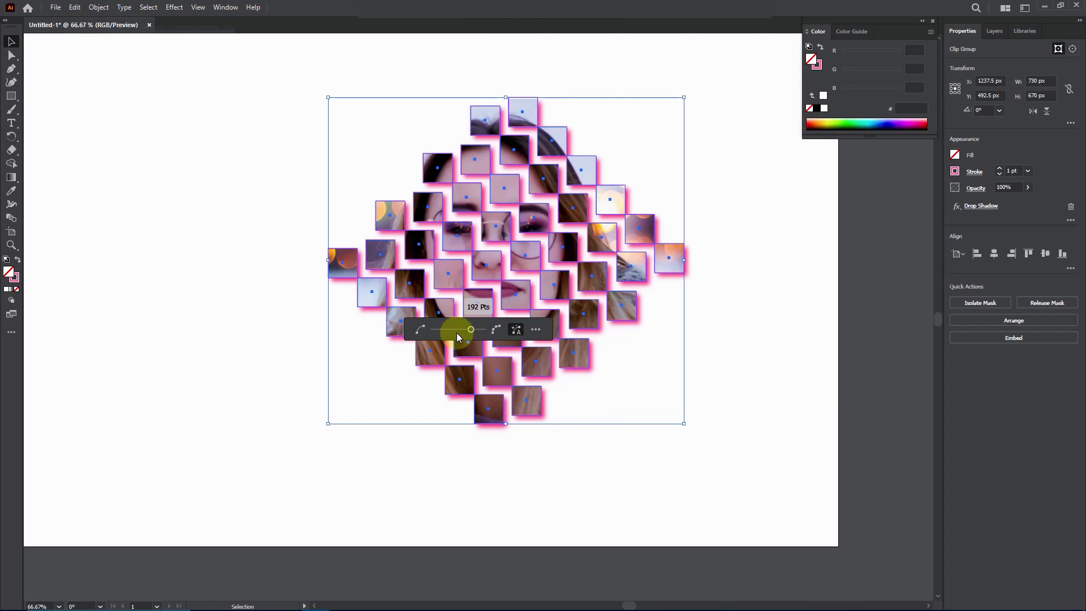
left_click_drag(405, 325, 181, 223)
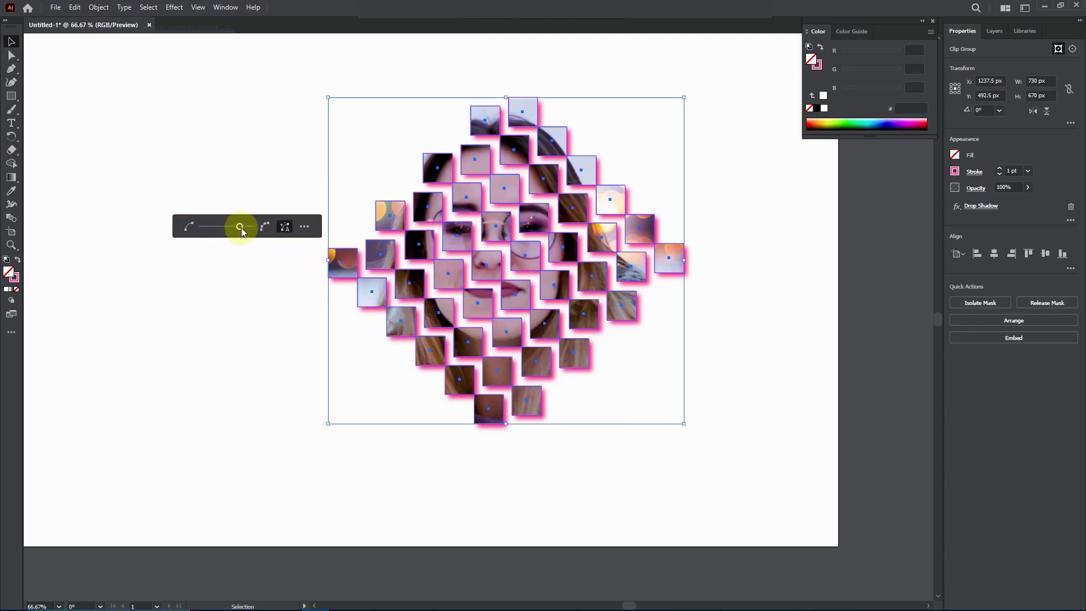
left_click_drag(229, 226, 168, 226)
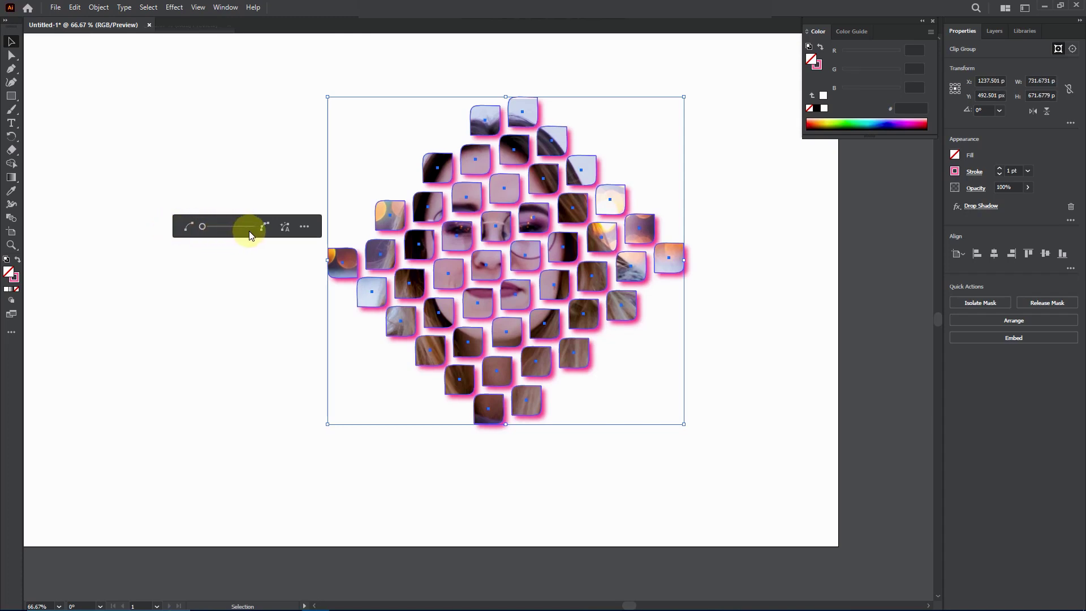
left_click(286, 228)
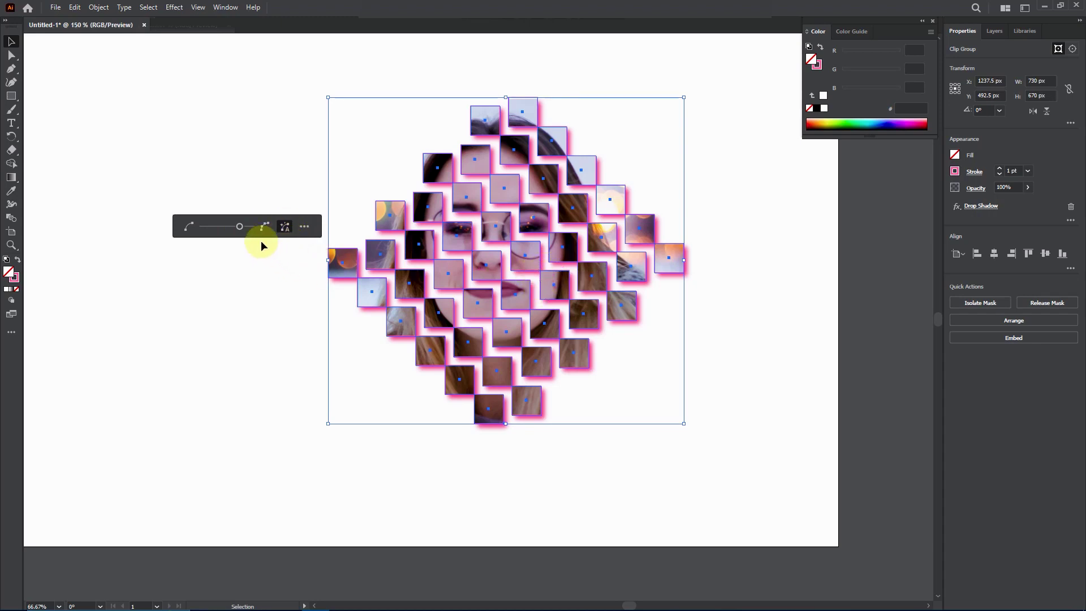
Simplify the squares' paths to the minimum with 0% curve and 0° corner angle threshold, apply it, and deselect the group
left_click_drag(237, 226, 169, 224)
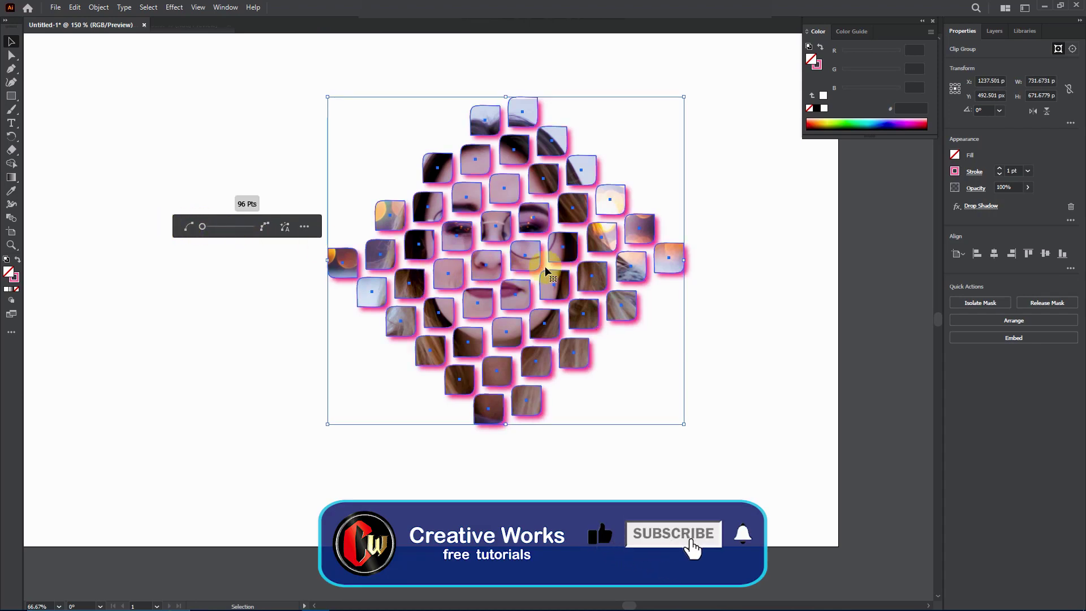
left_click(305, 226)
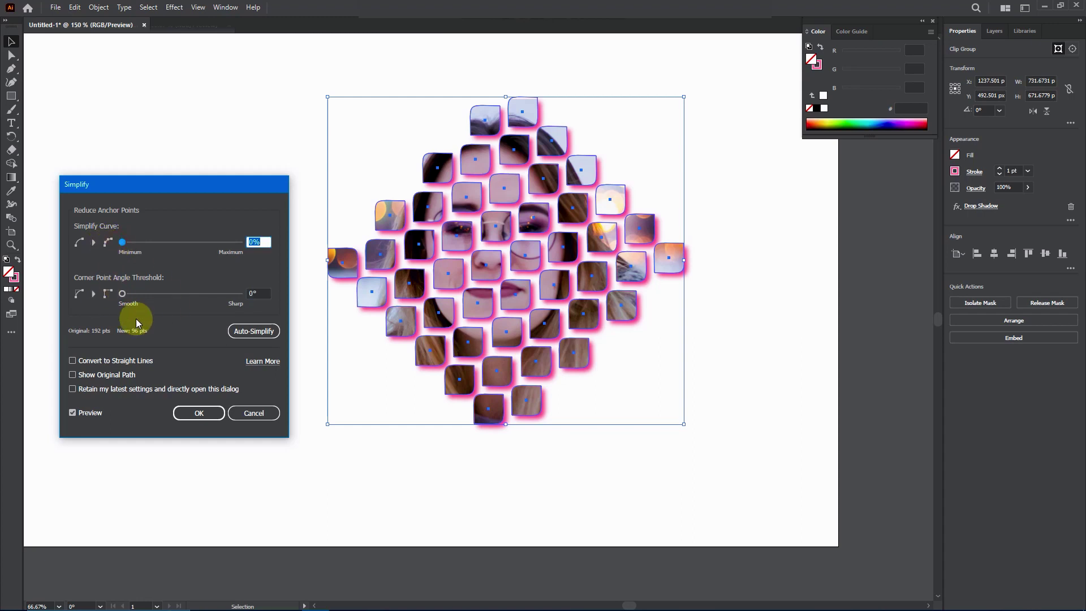
left_click(72, 375)
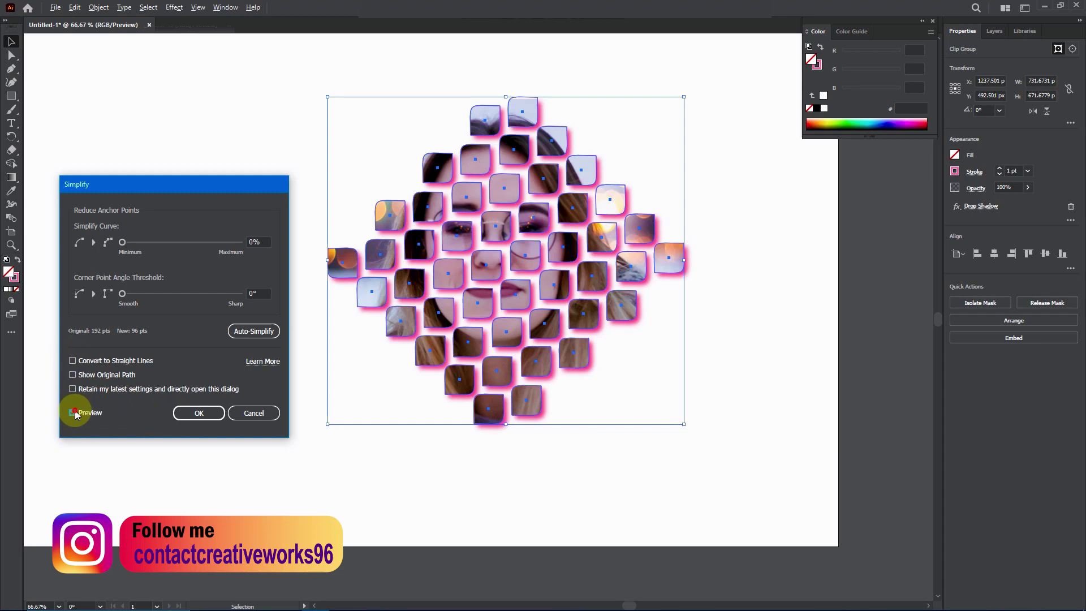
left_click(204, 413)
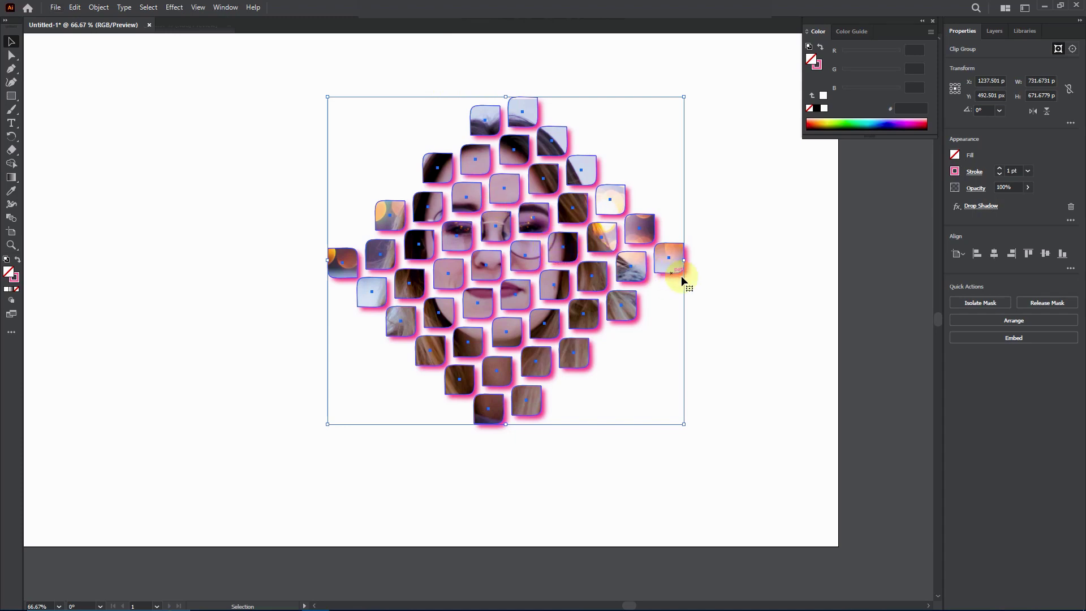
left_click(747, 283)
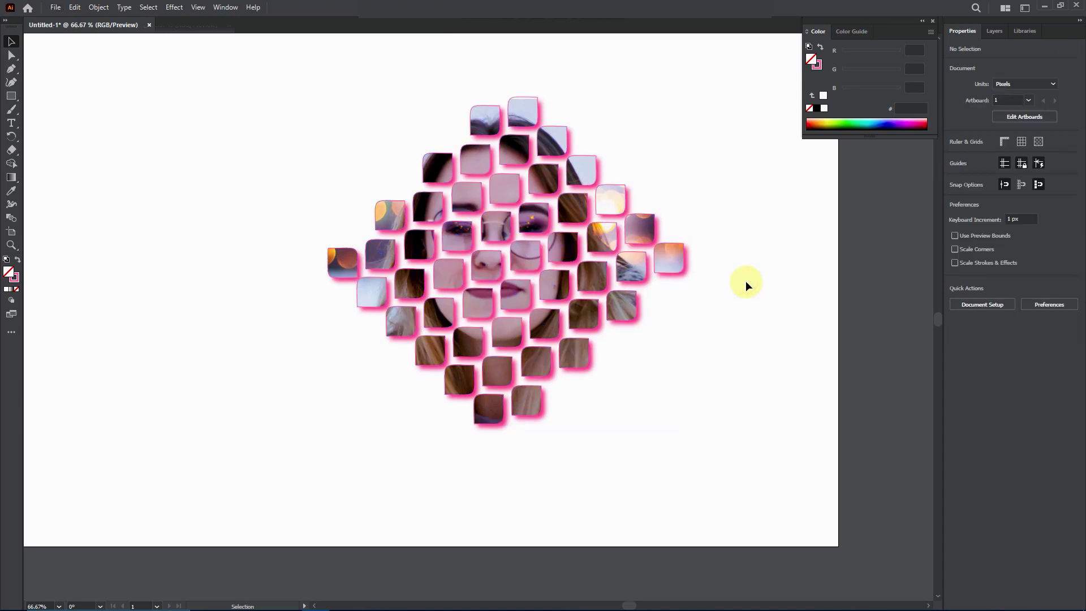
Isolate the clip group's contents and shift the linked photo slightly inside the squares
left_click(694, 372)
left_click(727, 370)
left_click(517, 263)
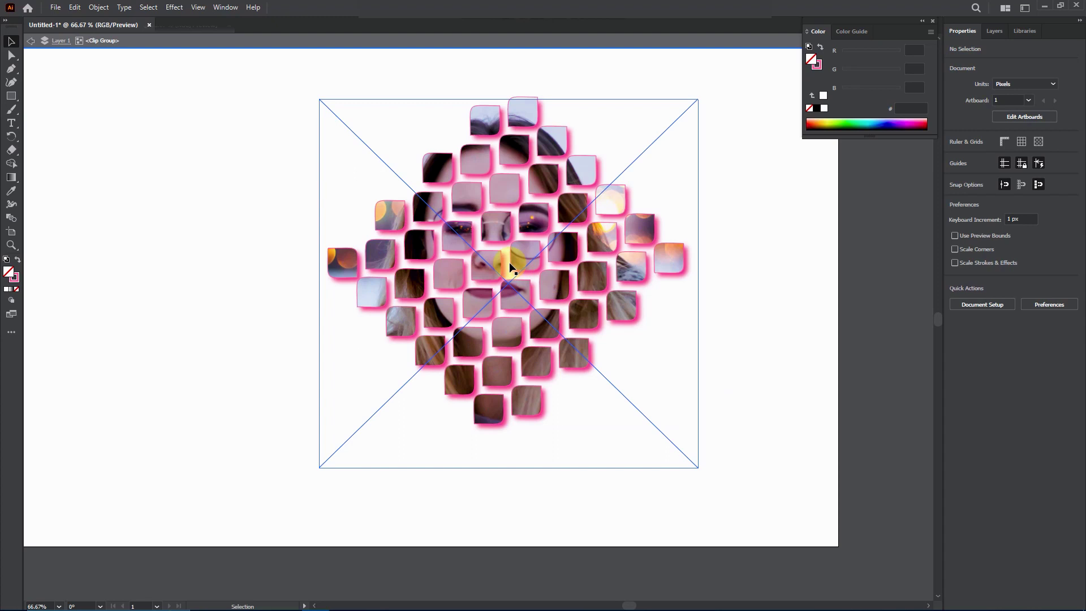
left_click(253, 183)
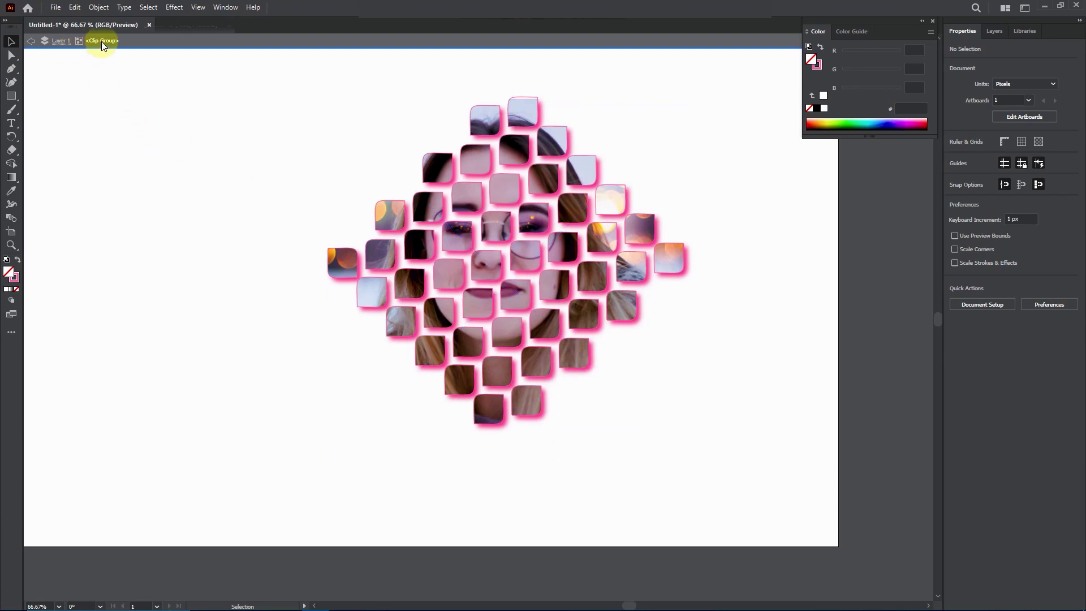
mouse_move(495, 221)
left_mouse_down()
mouse_move(480, 216)
mouse_move(497, 226)
left_mouse_up()
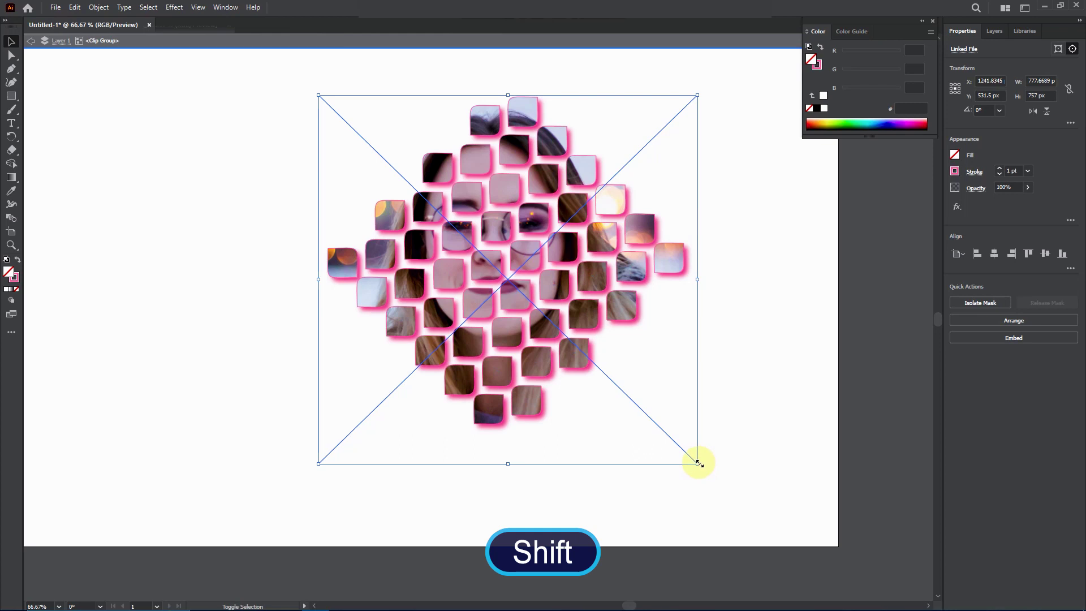
Try rescaling and repositioning the photo inside the mask, undo those changes, and exit isolation mode
mouse_move(697, 459)
left_mouse_down()
mouse_move(662, 414)
mouse_move(730, 482)
mouse_move(705, 461)
left_mouse_up()
left_click_drag(530, 229, 556, 243)
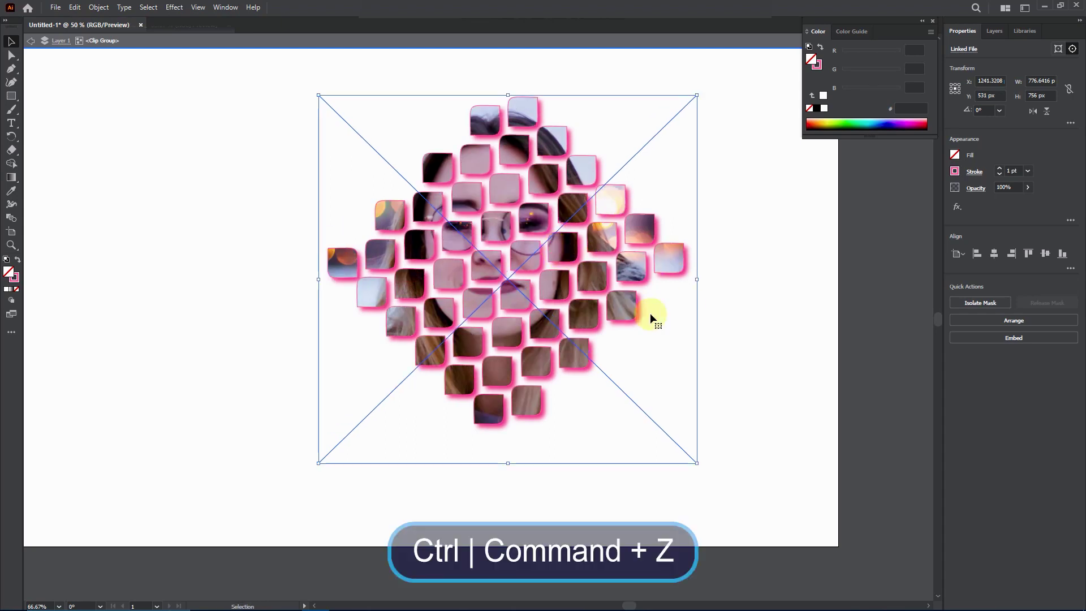
left_click(756, 294)
double_click(762, 295)
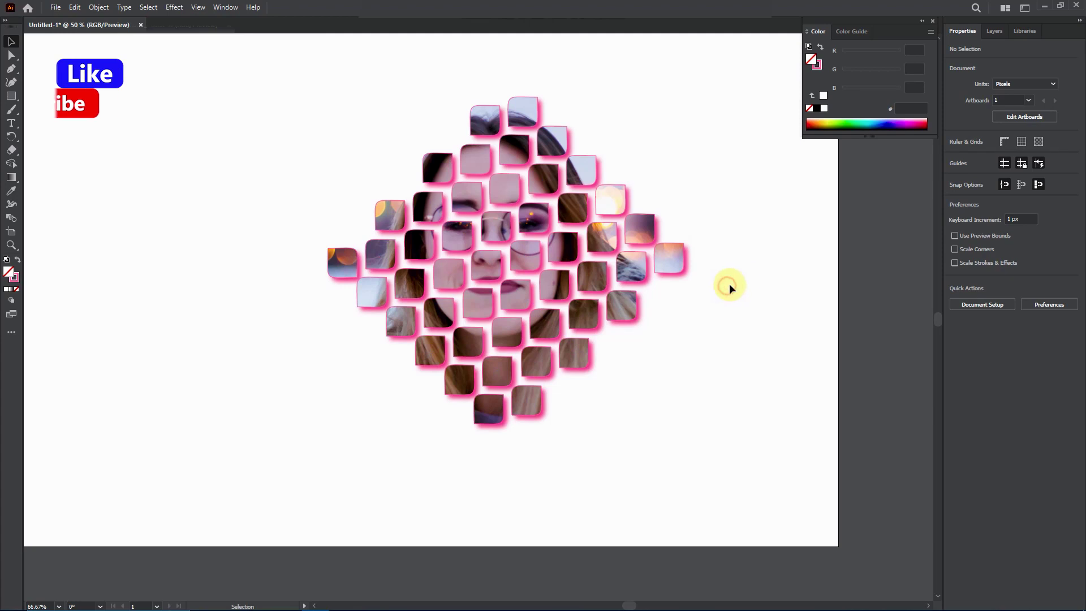
Move the clip group across the artboard to about X 1043.5 px, Y 506.5 px and deselect it
left_click_drag(551, 242, 451, 185)
left_click_drag(411, 225, 374, 275)
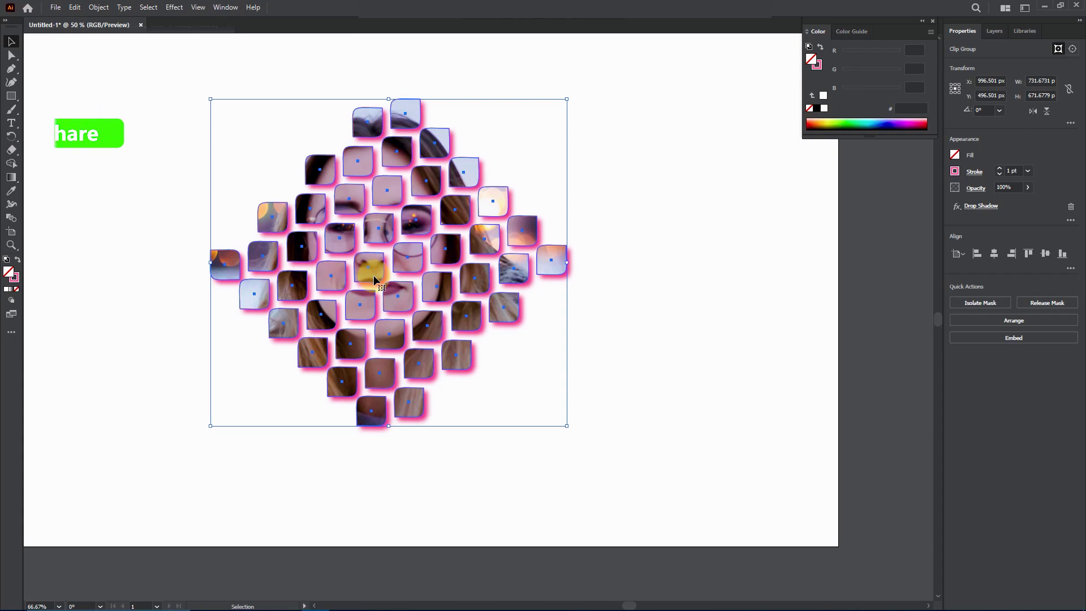
left_click_drag(385, 240, 409, 247)
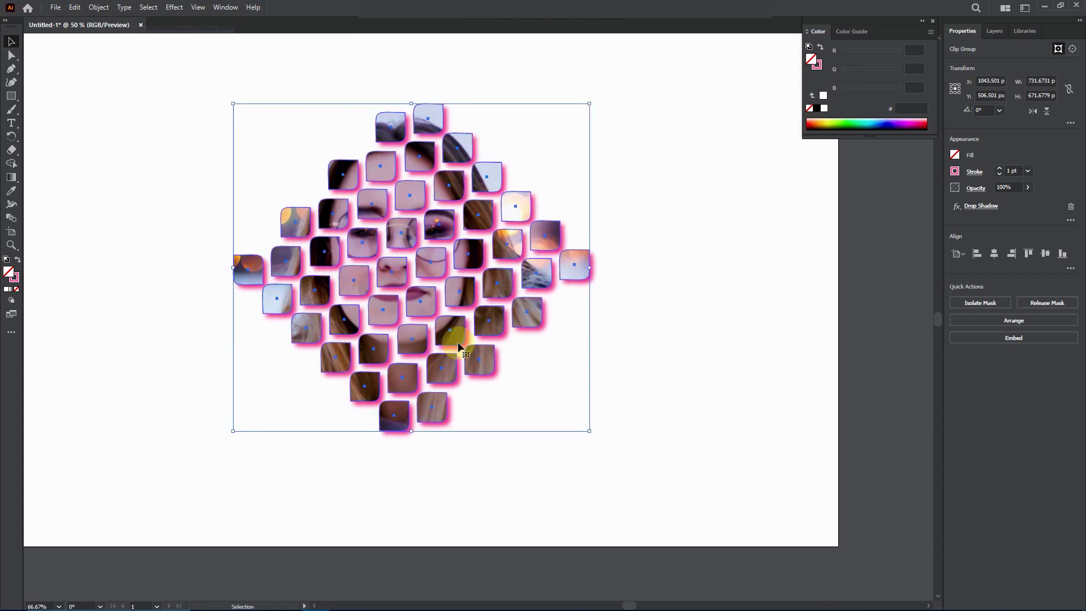
left_click(667, 337)
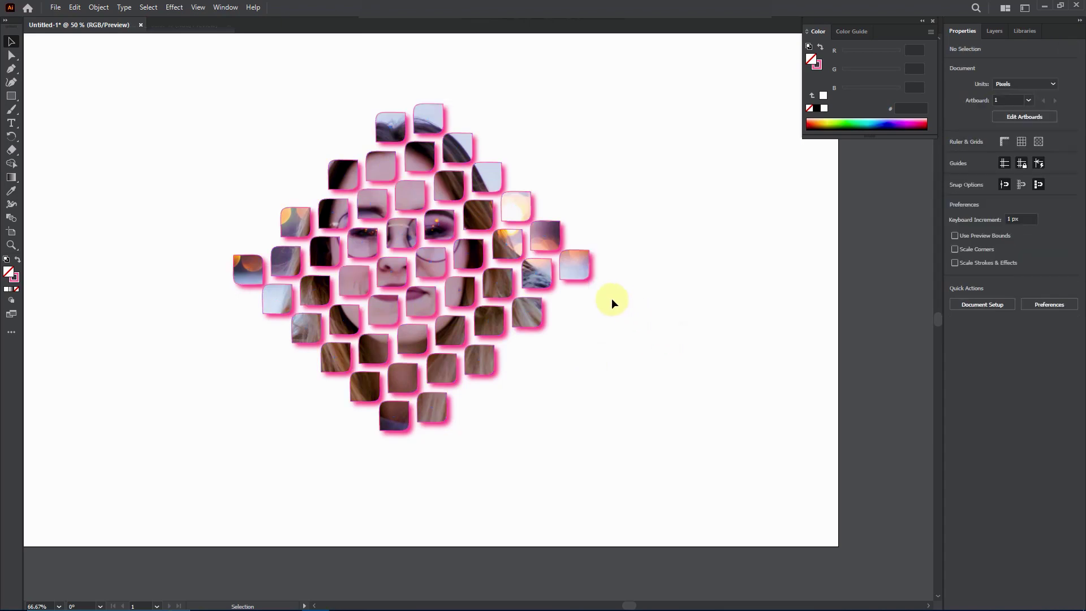
Try 67% opacity on the clip group, return it to 100%, and deselect the group
left_click(582, 278)
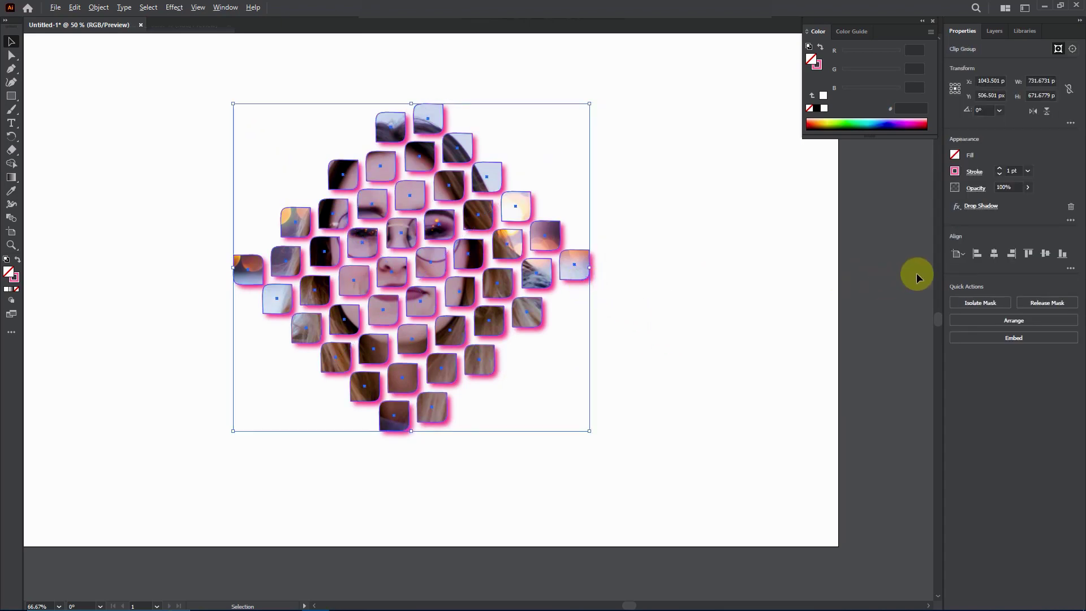
left_click(1027, 188)
left_click_drag(1028, 201, 1011, 201)
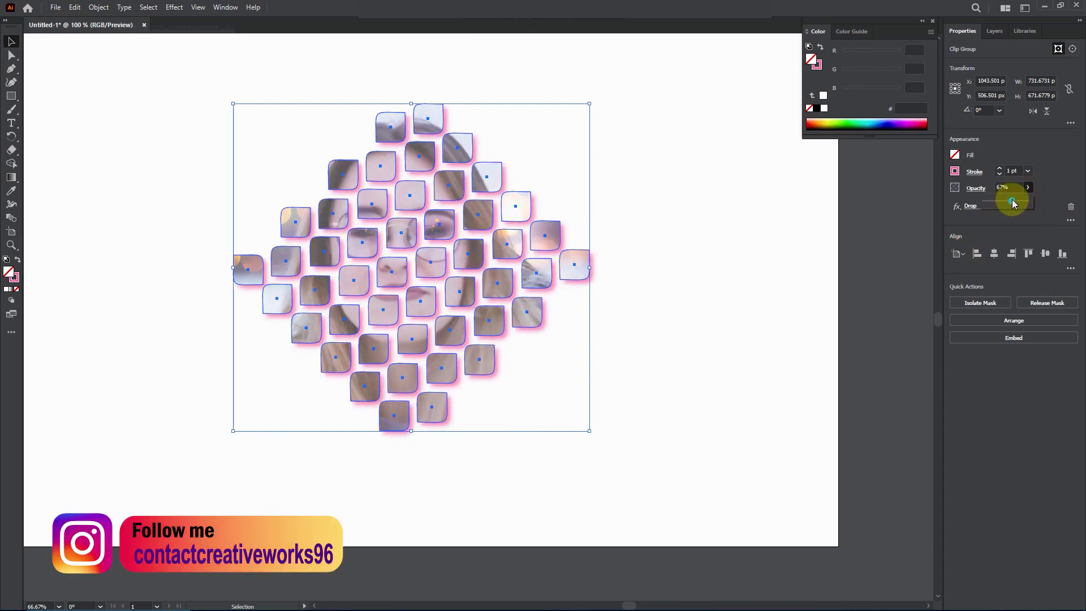
left_click_drag(1012, 201, 1047, 203)
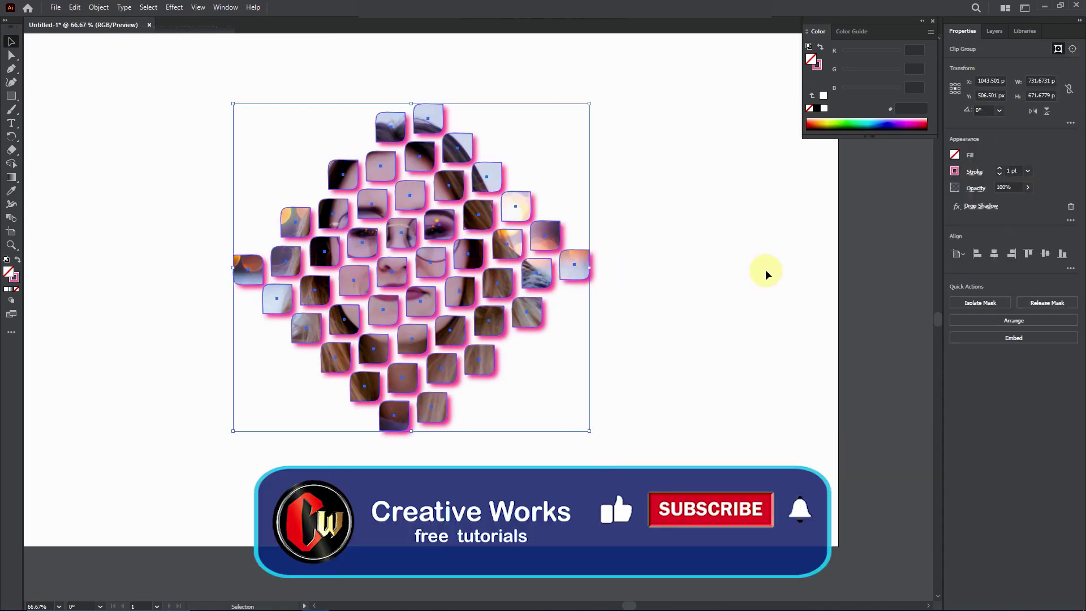
left_click(1027, 171)
left_click(1028, 170)
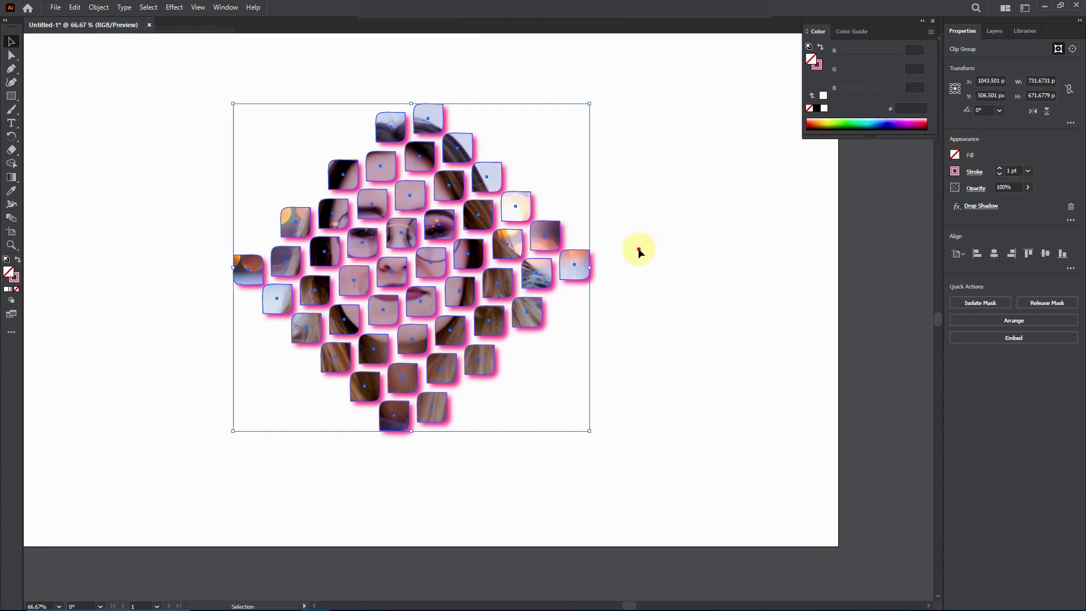
left_click(640, 272)
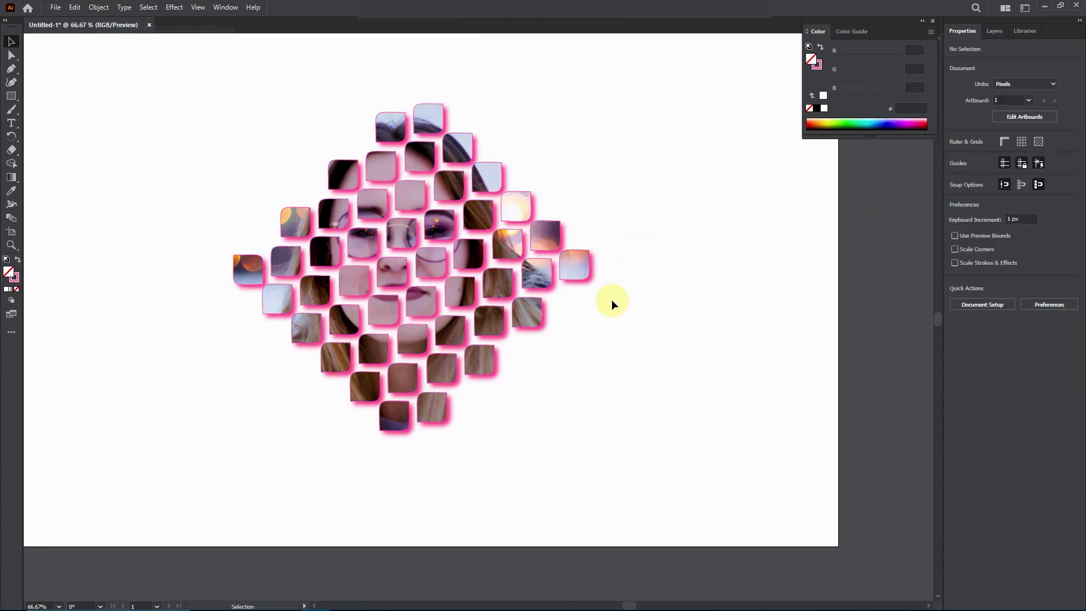